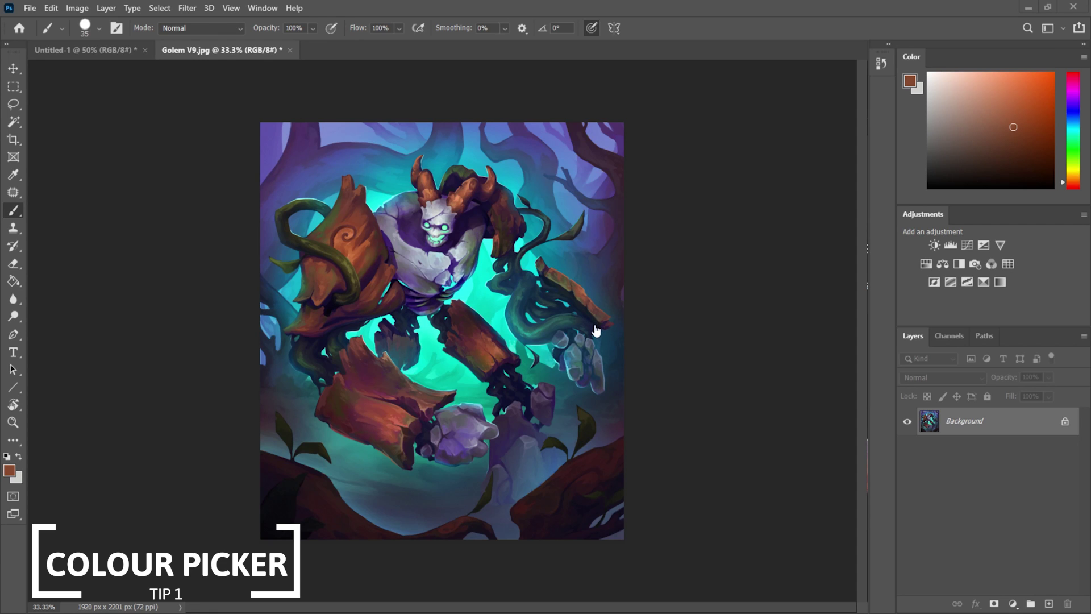
# Sample a teal from the glowing background with the Eyedropper, paint a test brush stroke beside the golem's torso, and undo it.
pyautogui.press('i')
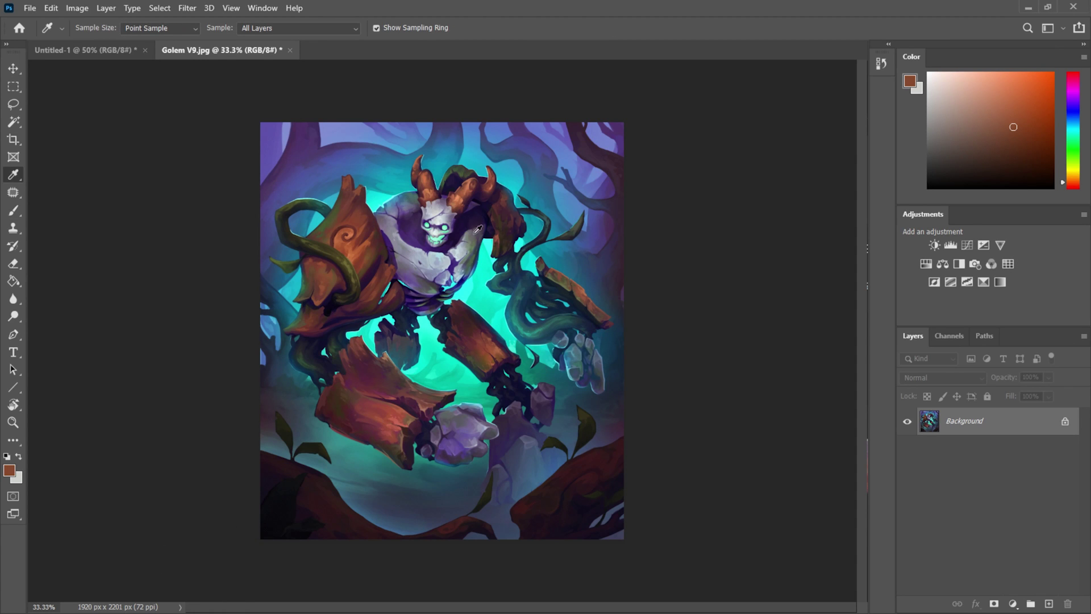
pyautogui.moveTo(477, 229)
pyautogui.mouseDown()
pyautogui.moveTo(466, 253)
pyautogui.moveTo(466, 341)
pyautogui.moveTo(531, 329)
pyautogui.moveTo(561, 307)
pyautogui.moveTo(524, 273)
pyautogui.moveTo(516, 324)
pyautogui.moveTo(529, 330)
pyautogui.mouseUp()
pyautogui.press('b')
pyautogui.moveTo(515, 226); pyautogui.dragTo(458, 306)
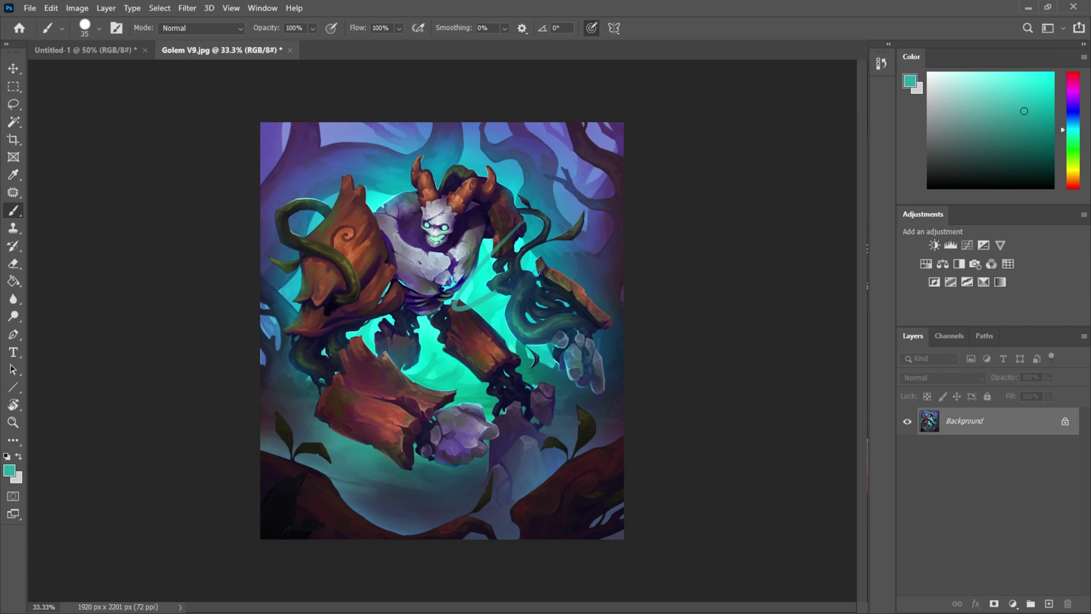
pyautogui.hotkey('ctrl', 'z')
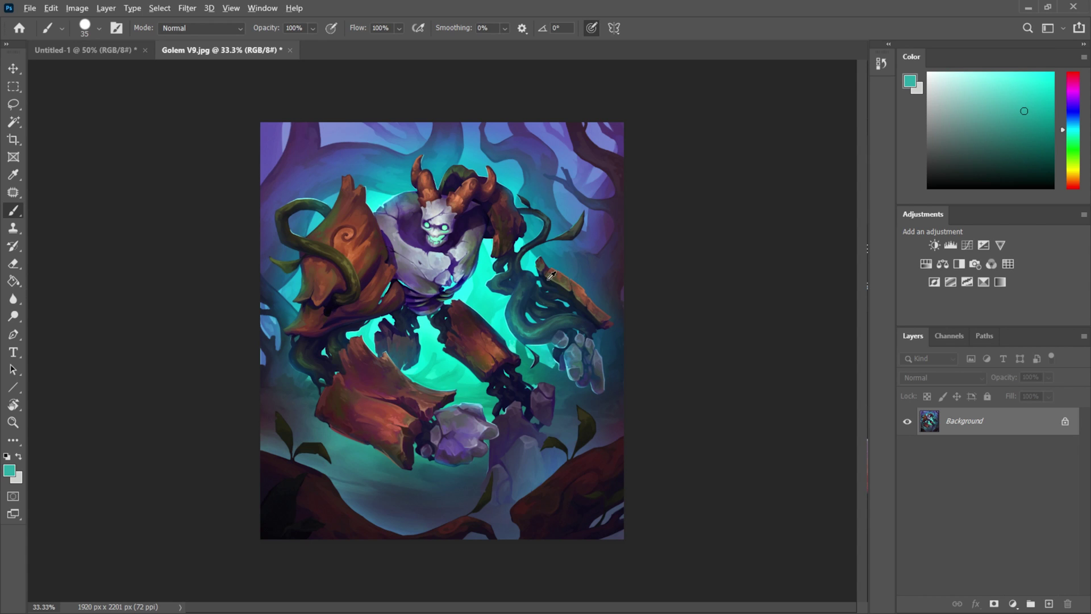
# Sample a reddish brown from the golem's wooden leg as the foreground colour and return to the Brush tool.
pyautogui.moveTo(519, 290); pyautogui.dragTo(496, 341)
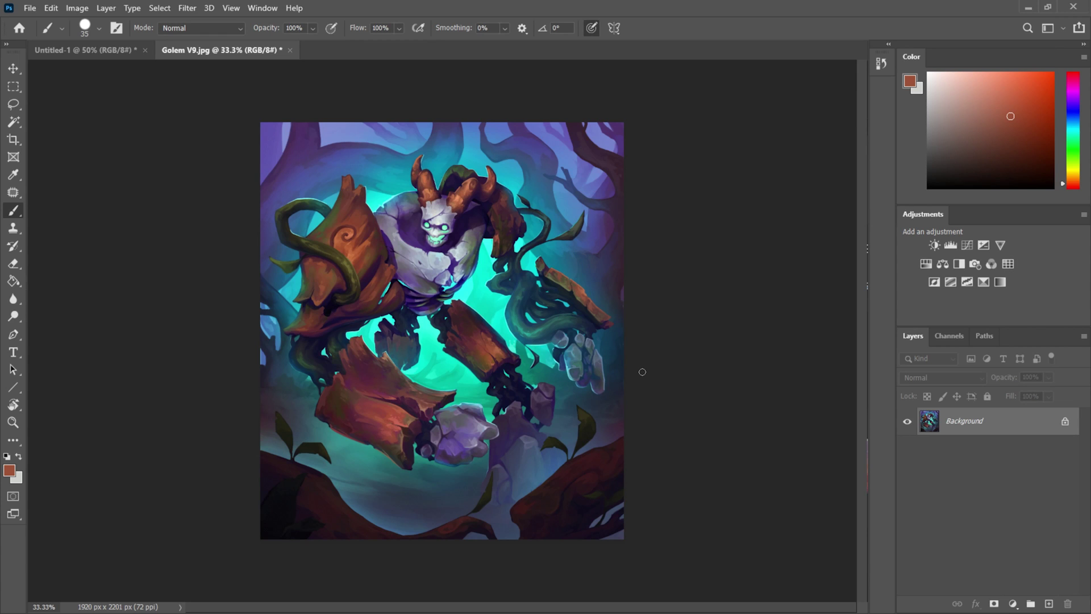
pyautogui.click(1000, 120)
pyautogui.press('i')
pyautogui.click(496, 339)
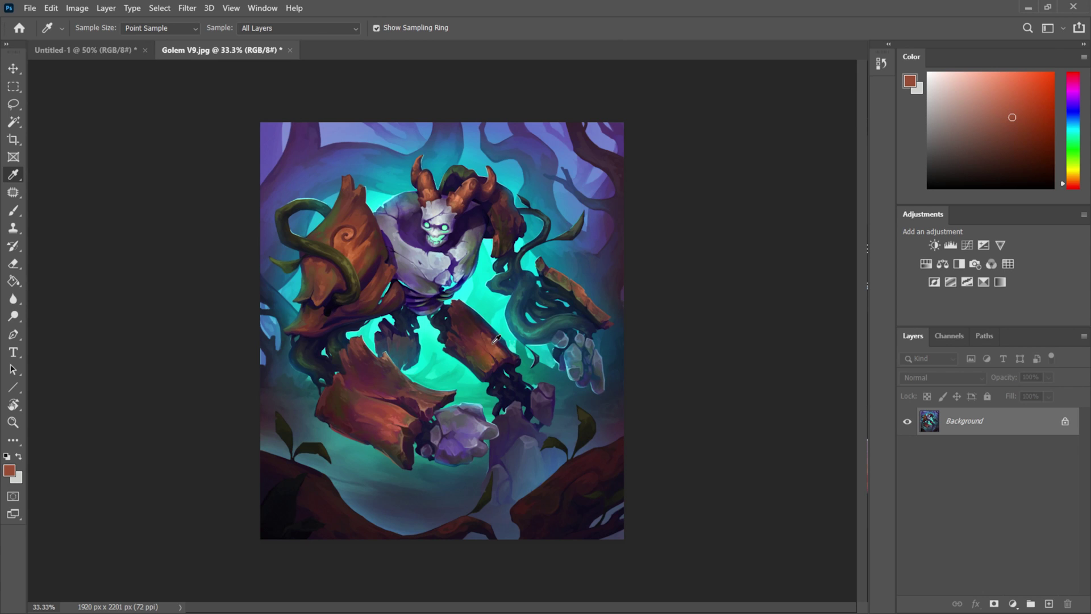
pyautogui.press('b')
# Switch the foreground colour to a light purple, try brush strokes below the golem's torso, and undo them.
pyautogui.press('alt')
pyautogui.moveTo(497, 299)
pyautogui.mouseDown()
pyautogui.moveTo(504, 288)
pyautogui.moveTo(450, 292)
pyautogui.moveTo(484, 316)
pyautogui.moveTo(496, 297)
pyautogui.moveTo(484, 305)
pyautogui.moveTo(556, 307)
pyautogui.moveTo(559, 291)
pyautogui.moveTo(485, 288)
pyautogui.moveTo(511, 314)
pyautogui.moveTo(556, 302)
pyautogui.moveTo(492, 278)
pyautogui.mouseUp()
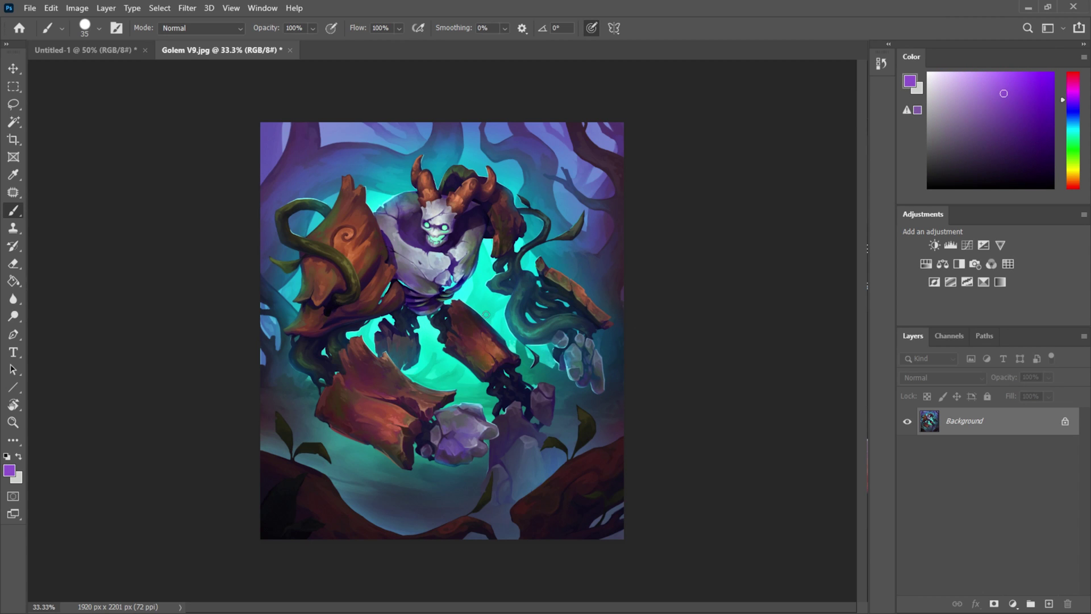
pyautogui.moveTo(470, 340); pyautogui.dragTo(447, 337)
pyautogui.moveTo(471, 313); pyautogui.dragTo(468, 321)
pyautogui.hotkey('ctrl', 'z')
# Step the brush size up and down, ending at 175 px.
pyautogui.press(']')
pyautogui.press(']')
pyautogui.press(']')
pyautogui.press(']')
pyautogui.press(']')
pyautogui.press(']')
pyautogui.press(']')
pyautogui.press(']')
pyautogui.press(']')
pyautogui.press('[')
pyautogui.press('[')
pyautogui.press('[')
pyautogui.press('[')
pyautogui.press('[')
pyautogui.press(']')
pyautogui.press(']')
pyautogui.press(']')
pyautogui.press(']')
pyautogui.press(']')
pyautogui.press(']')
pyautogui.press(']')
pyautogui.press(']')
pyautogui.press('[')
pyautogui.press('[')
pyautogui.press('[')
pyautogui.press('[')
pyautogui.press('[')
pyautogui.press('[')
pyautogui.press('[')
pyautogui.press('[')
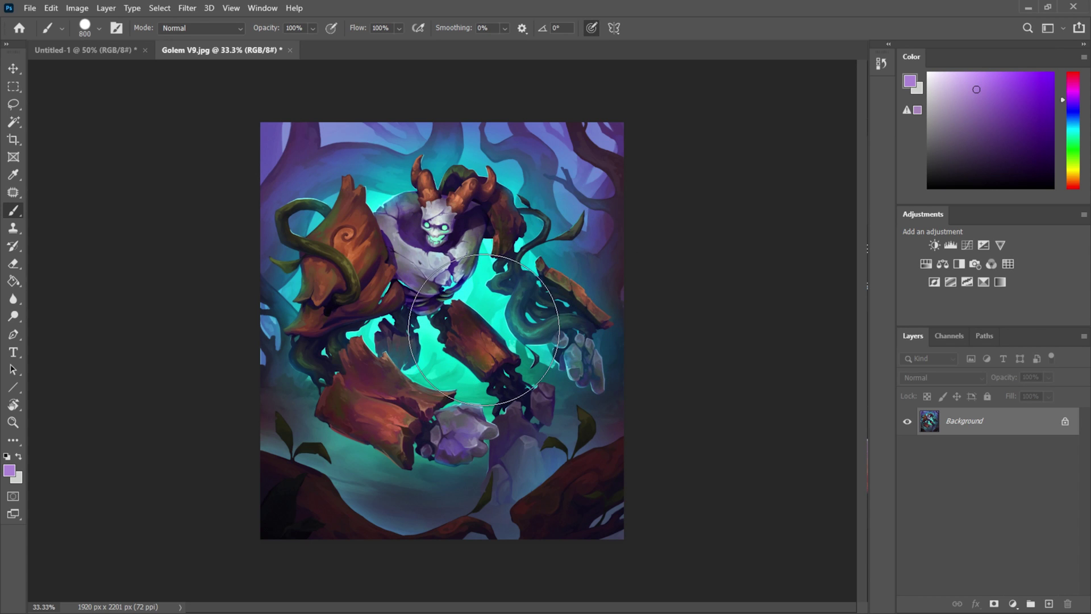
pyautogui.press(']')
pyautogui.press(']')
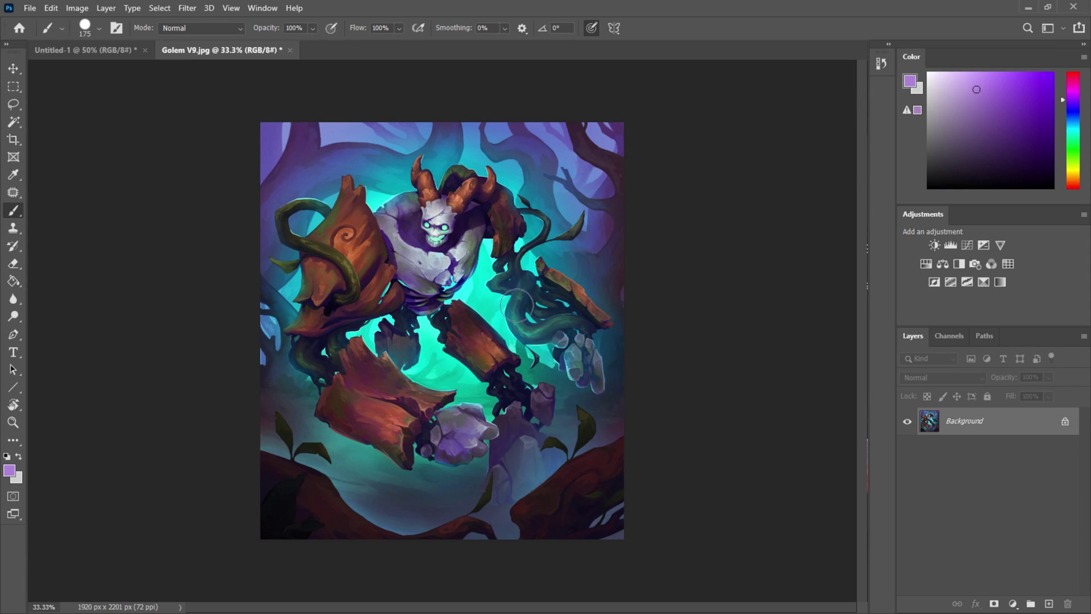
# Try resizing the brush directly on the canvas, paint test strokes across the golem, and undo them.
pyautogui.keyDown('alt'); pyautogui.rightClick(495, 333); pyautogui.keyUp('alt')
pyautogui.moveTo(497, 335)
pyautogui.mouseDown()
pyautogui.moveTo(561, 337)
pyautogui.moveTo(447, 337)
pyautogui.moveTo(531, 335)
pyautogui.moveTo(506, 334)
pyautogui.moveTo(526, 330)
pyautogui.moveTo(516, 329)
pyautogui.moveTo(493, 128)
pyautogui.moveTo(512, 356)
pyautogui.moveTo(503, 108)
pyautogui.moveTo(538, 422)
pyautogui.moveTo(503, 390)
pyautogui.mouseUp()
pyautogui.press('[')
pyautogui.press('[')
pyautogui.press('[')
pyautogui.press('[')
pyautogui.press('[')
pyautogui.press('[')
pyautogui.press('[')
pyautogui.press('[')
pyautogui.moveTo(472, 241)
pyautogui.mouseDown()
pyautogui.moveTo(449, 307)
pyautogui.moveTo(522, 415)
pyautogui.mouseUp()
pyautogui.hotkey('ctrl', 'z')
pyautogui.moveTo(447, 267); pyautogui.dragTo(505, 398)
pyautogui.moveTo(467, 341); pyautogui.dragTo(531, 418)
pyautogui.hotkey('ctrl', 'z')
# Choose a more saturated purple with the on-canvas HUD colour picker, paint zigzag test strokes over the golem, and undo them.
pyautogui.keyDown('alt'); pyautogui.keyDown('shift'); pyautogui.rightClick(509, 313); pyautogui.keyUp('shift'); pyautogui.keyUp('alt')
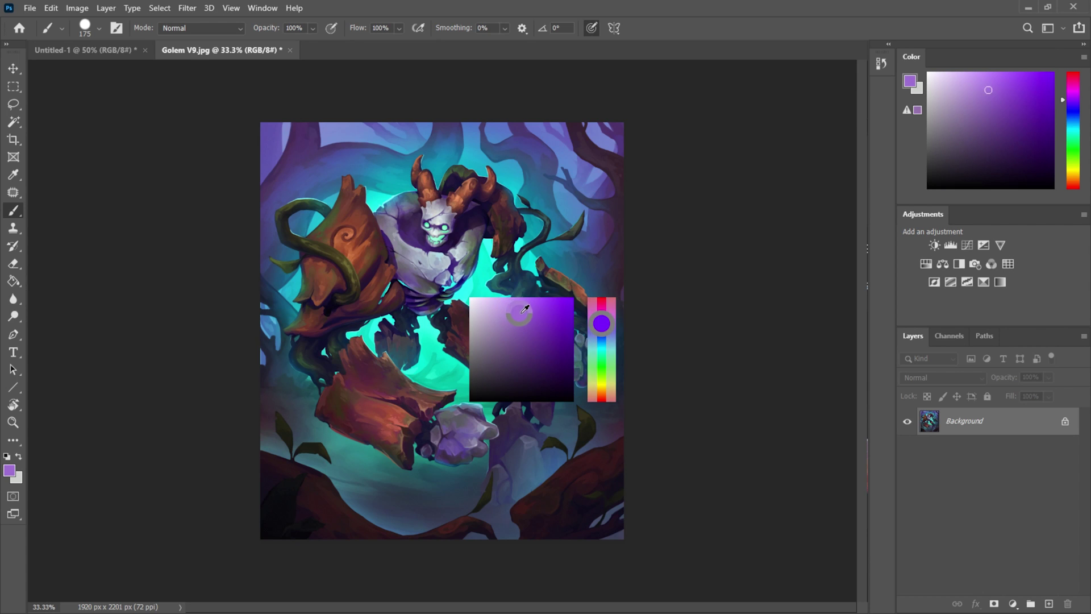
pyautogui.moveTo(500, 196); pyautogui.dragTo(526, 381)
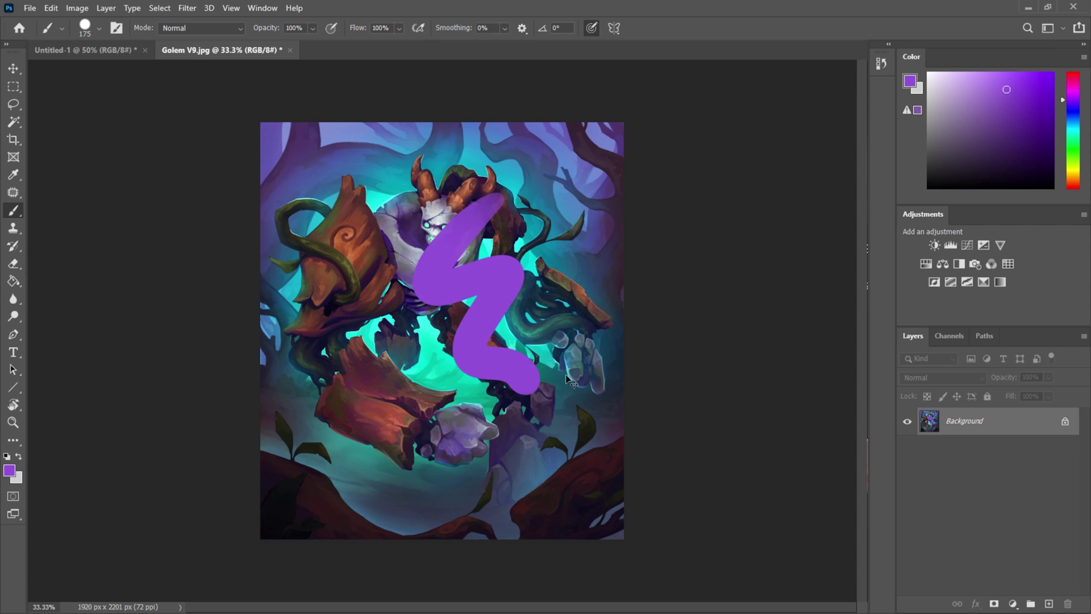
pyautogui.hotkey('ctrl', 'z')
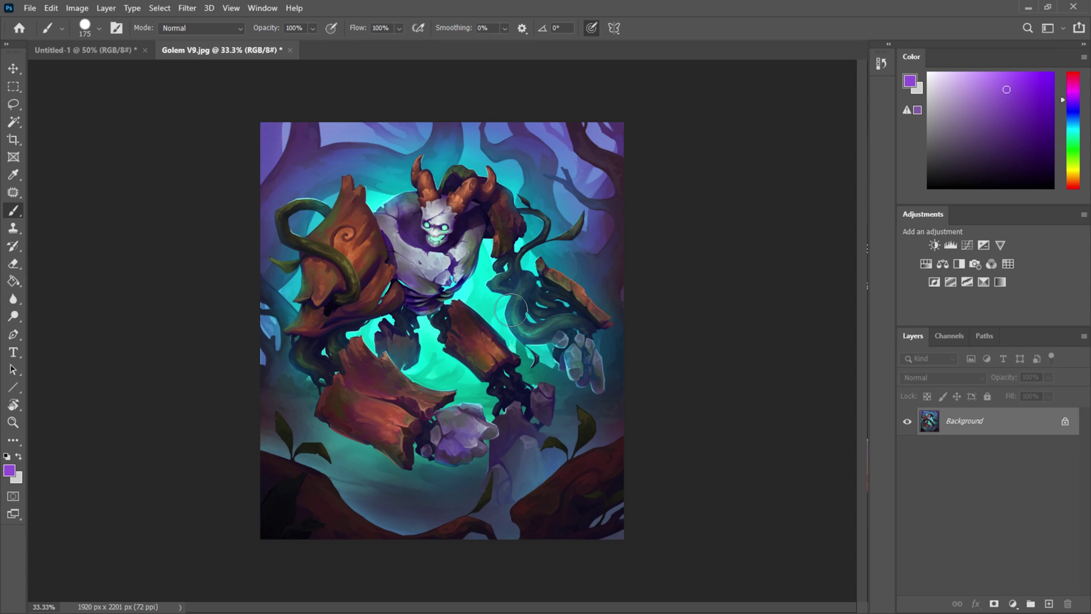
pyautogui.moveTo(493, 230)
pyautogui.mouseDown()
pyautogui.moveTo(434, 293)
pyautogui.moveTo(545, 378)
pyautogui.mouseUp()
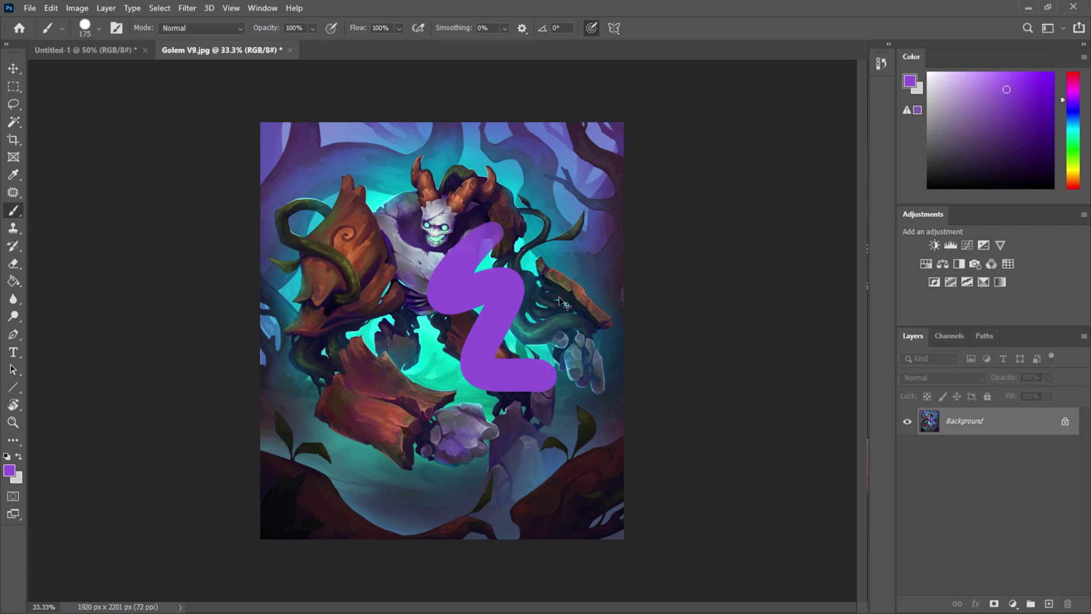
pyautogui.hotkey('ctrl', 'z')
# Soften the brush and resize it to 180 px on the canvas, paint a test stroke over the golem, and undo it.
pyautogui.keyDown('alt'); pyautogui.rightClick(494, 276); pyautogui.keyUp('alt')
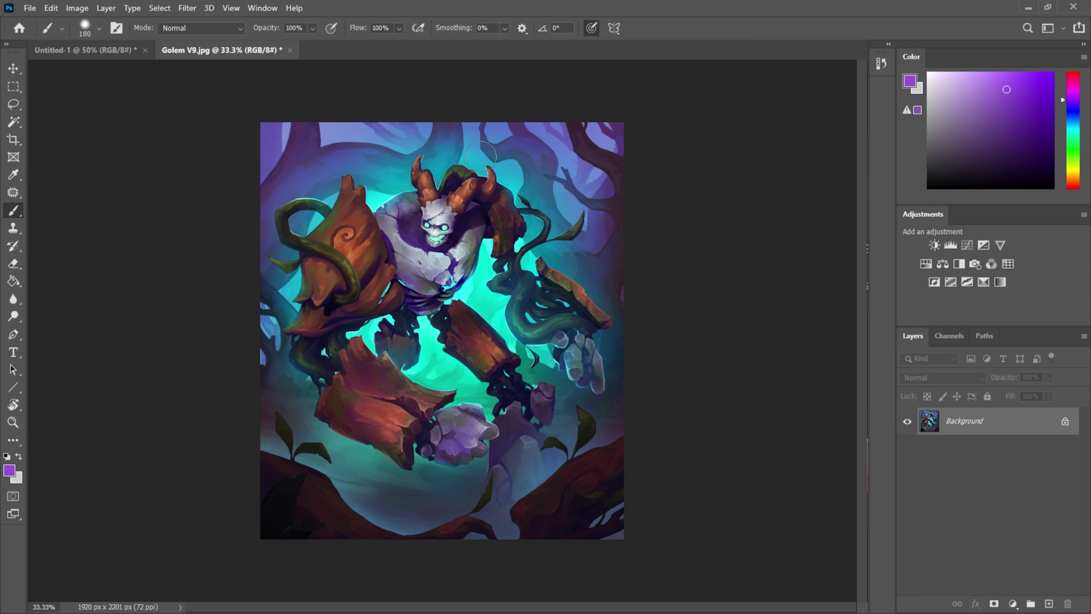
pyautogui.moveTo(479, 219)
pyautogui.mouseDown()
pyautogui.moveTo(507, 287)
pyautogui.moveTo(489, 341)
pyautogui.moveTo(534, 391)
pyautogui.mouseUp()
pyautogui.hotkey('ctrl', 'z')
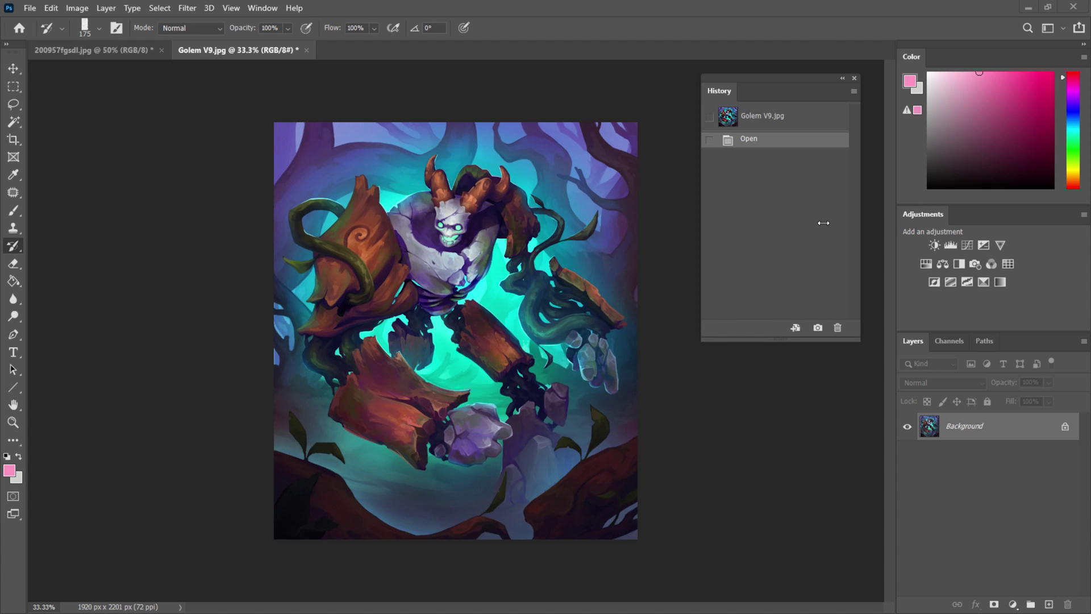
# Check that the History panel is enabled.
pyautogui.click(267, 8)
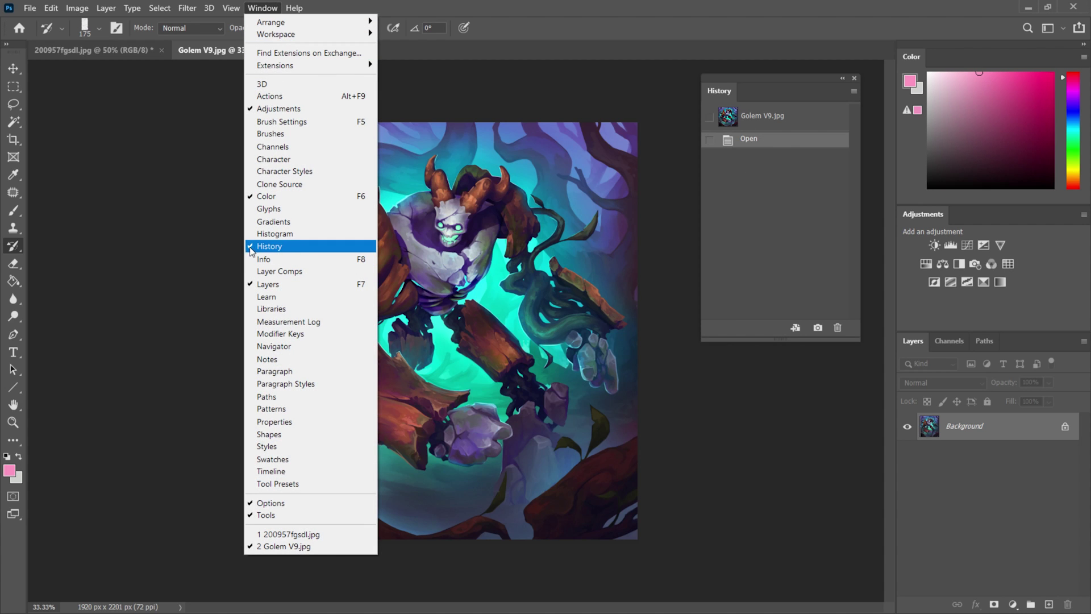
pyautogui.click(534, 345)
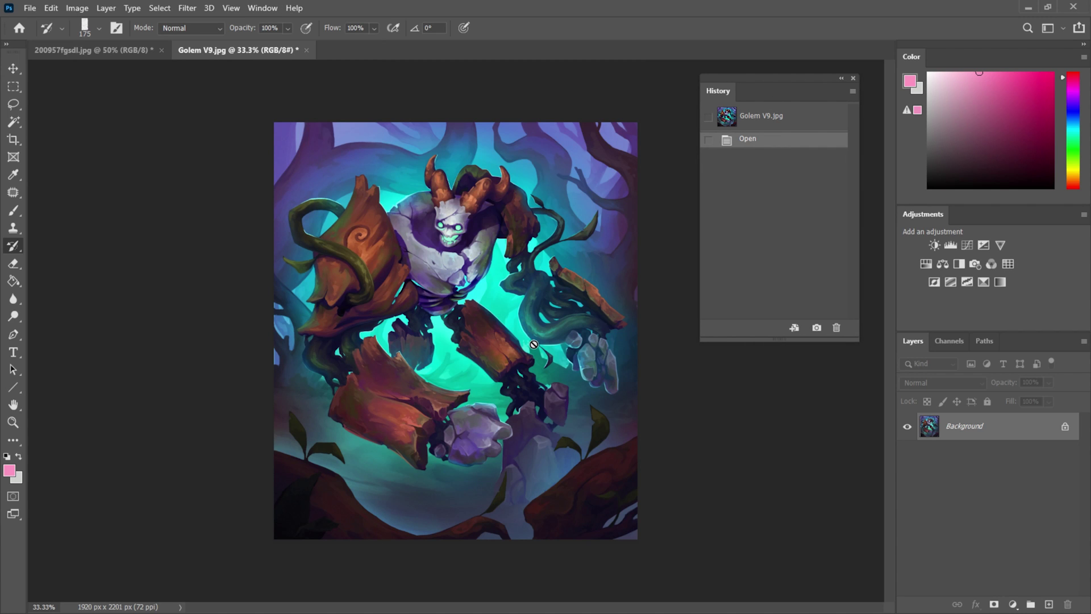
pyautogui.click(496, 281)
pyautogui.click(558, 251)
# Add a Vibrance adjustment layer with saturation -100 and merge it down into the Background layer.
pyautogui.click(1015, 604)
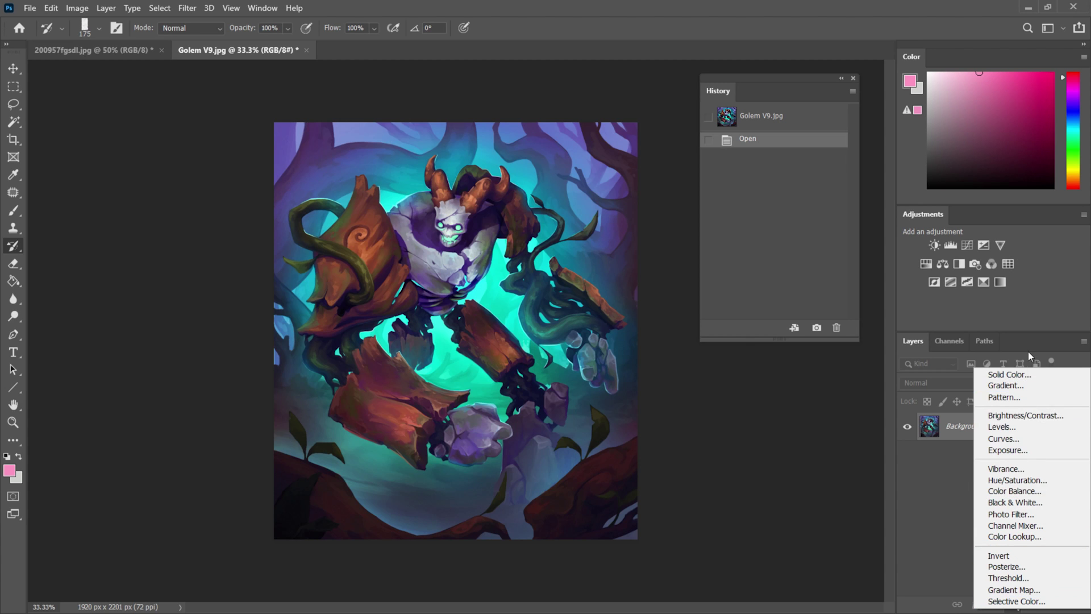
pyautogui.click(1023, 472)
pyautogui.moveTo(760, 387); pyautogui.dragTo(678, 387)
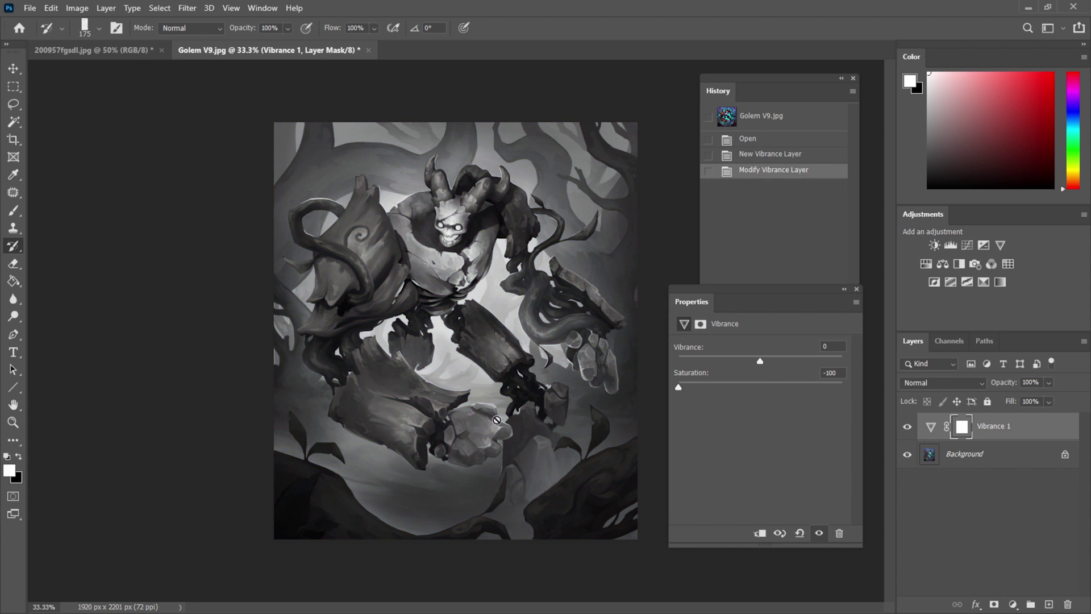
pyautogui.click(857, 286)
pyautogui.rightClick(994, 426)
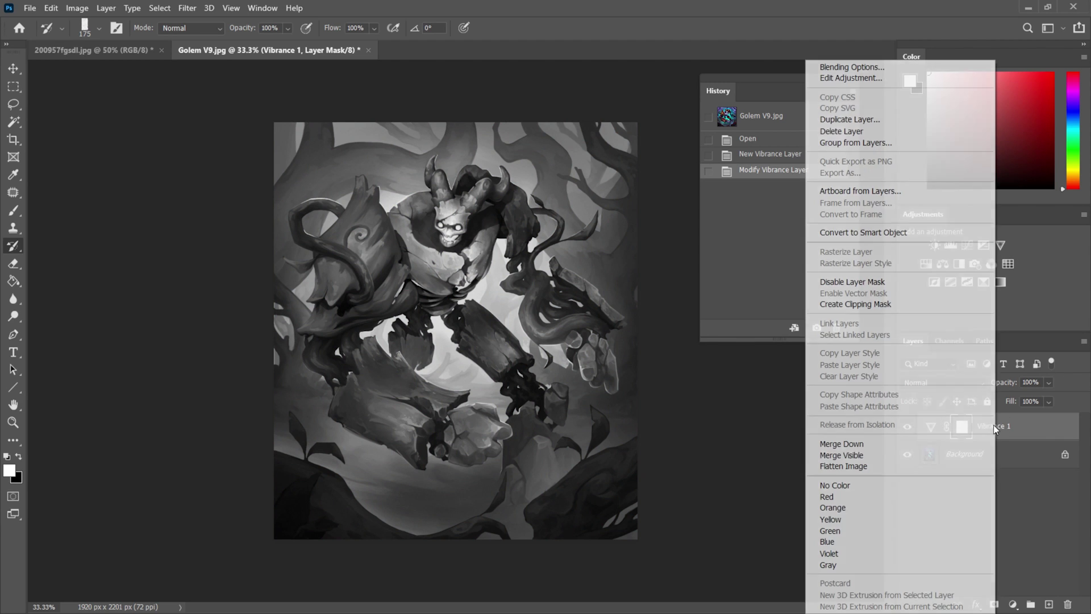
pyautogui.click(881, 444)
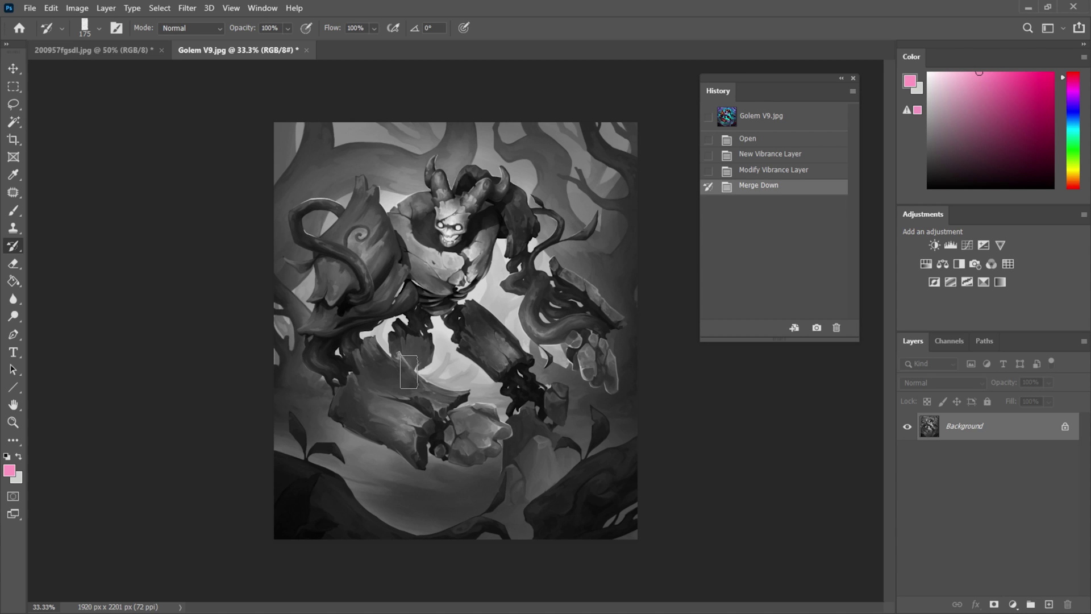
# Return to the Open history state and paint the desaturated Merge Down state across the artwork with the History Brush.
pyautogui.click(751, 141)
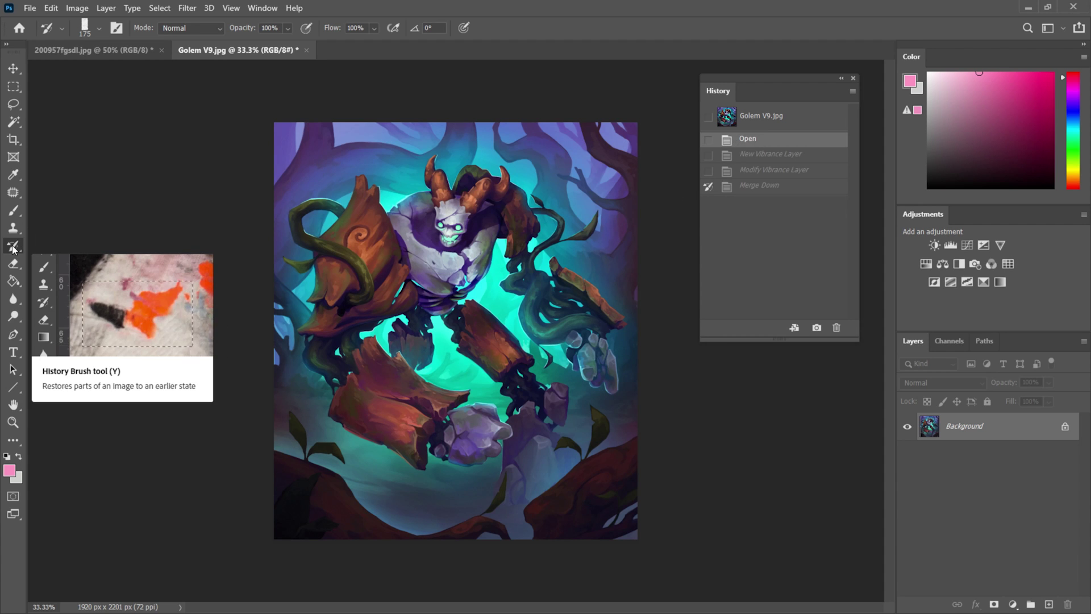
pyautogui.click(80, 28)
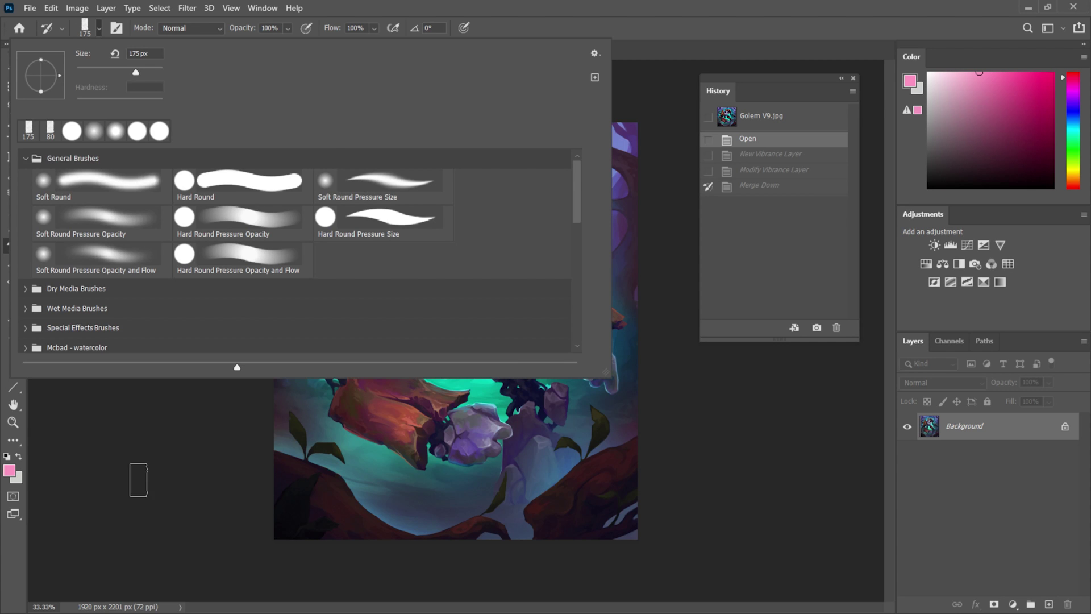
pyautogui.click(141, 490)
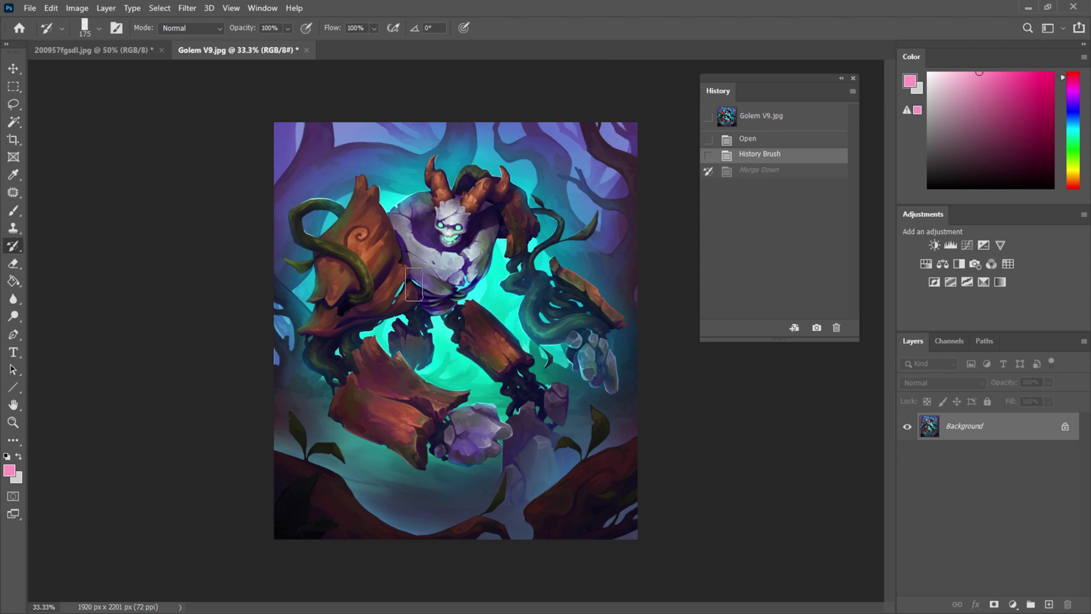
pyautogui.moveTo(344, 315)
pyautogui.mouseDown()
pyautogui.moveTo(454, 230)
pyautogui.moveTo(427, 290)
pyautogui.moveTo(435, 352)
pyautogui.moveTo(523, 324)
pyautogui.moveTo(542, 341)
pyautogui.mouseUp()
pyautogui.moveTo(557, 498)
pyautogui.mouseDown()
pyautogui.moveTo(601, 519)
pyautogui.moveTo(551, 488)
pyautogui.moveTo(479, 494)
pyautogui.moveTo(477, 431)
pyautogui.moveTo(549, 300)
pyautogui.moveTo(457, 318)
pyautogui.moveTo(269, 592)
pyautogui.mouseUp()
pyautogui.moveTo(372, 210)
pyautogui.mouseDown()
pyautogui.moveTo(435, 259)
pyautogui.moveTo(474, 482)
pyautogui.moveTo(364, 394)
pyautogui.moveTo(500, 199)
pyautogui.moveTo(409, 560)
pyautogui.mouseUp()
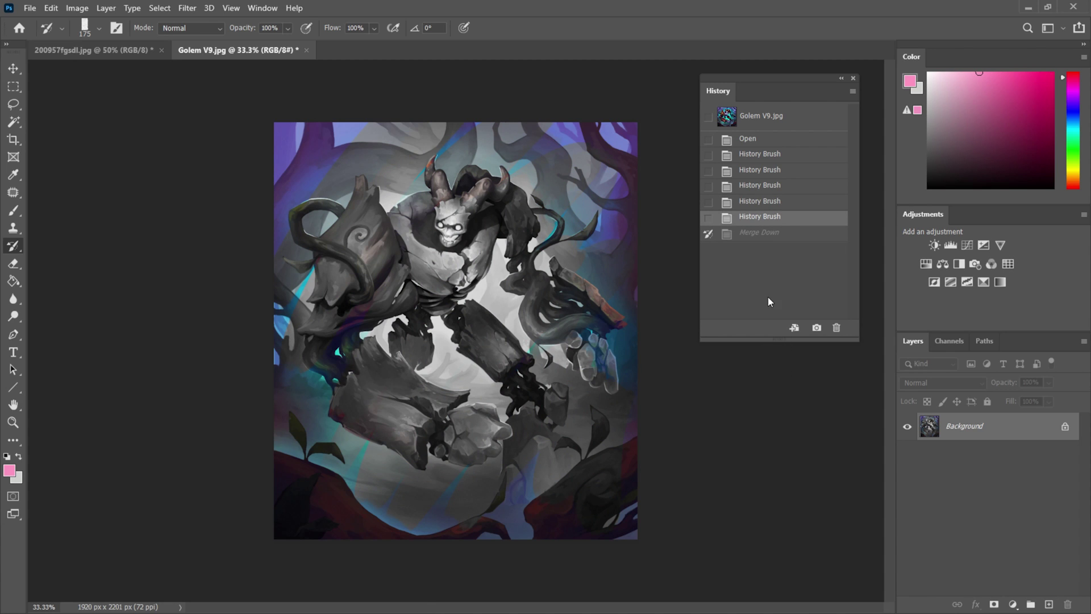
# Delete the History Brush states one by one back to the Open state.
pyautogui.click(837, 329)
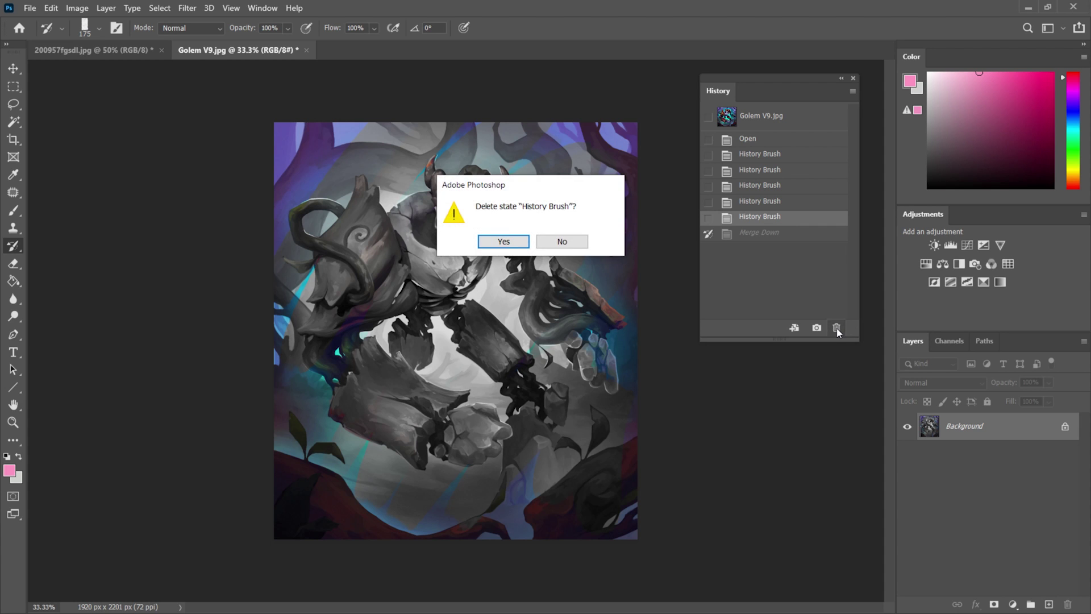
pyautogui.press('Return')
pyautogui.keyDown('alt'); pyautogui.click(837, 328); pyautogui.keyUp('alt')
pyautogui.keyDown('alt'); pyautogui.click(837, 328); pyautogui.keyUp('alt')
pyautogui.keyDown('alt'); pyautogui.click(836, 329); pyautogui.keyUp('alt')
pyautogui.keyDown('alt'); pyautogui.click(837, 329); pyautogui.keyUp('alt')
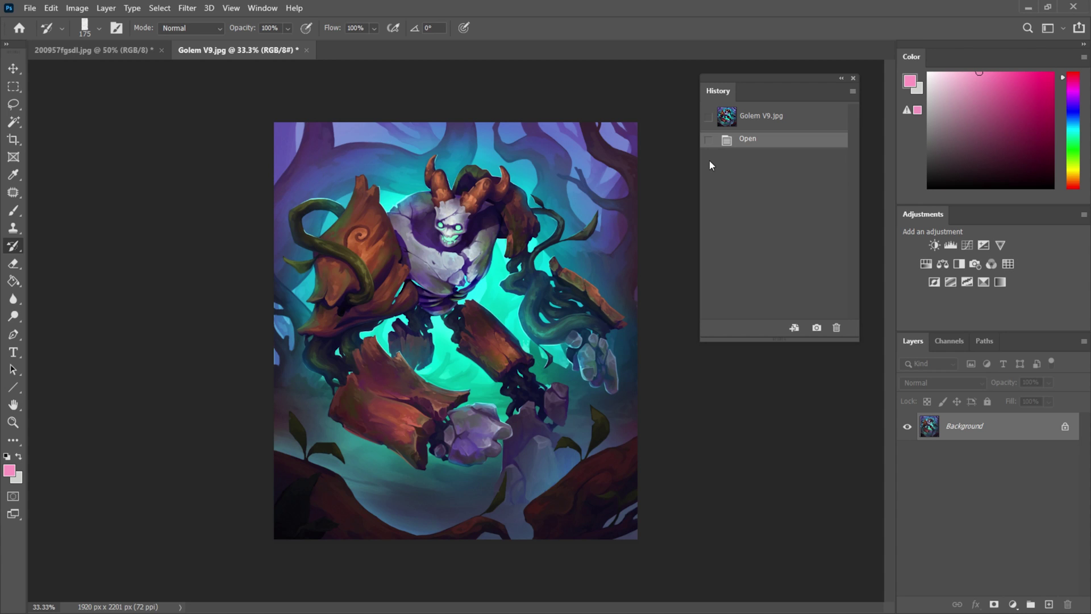
# Add a Color Balance adjustment layer, shift its midtones, and set the shadows to red +15, green +9 and blue +6.
pyautogui.click(1013, 604)
pyautogui.click(1024, 484)
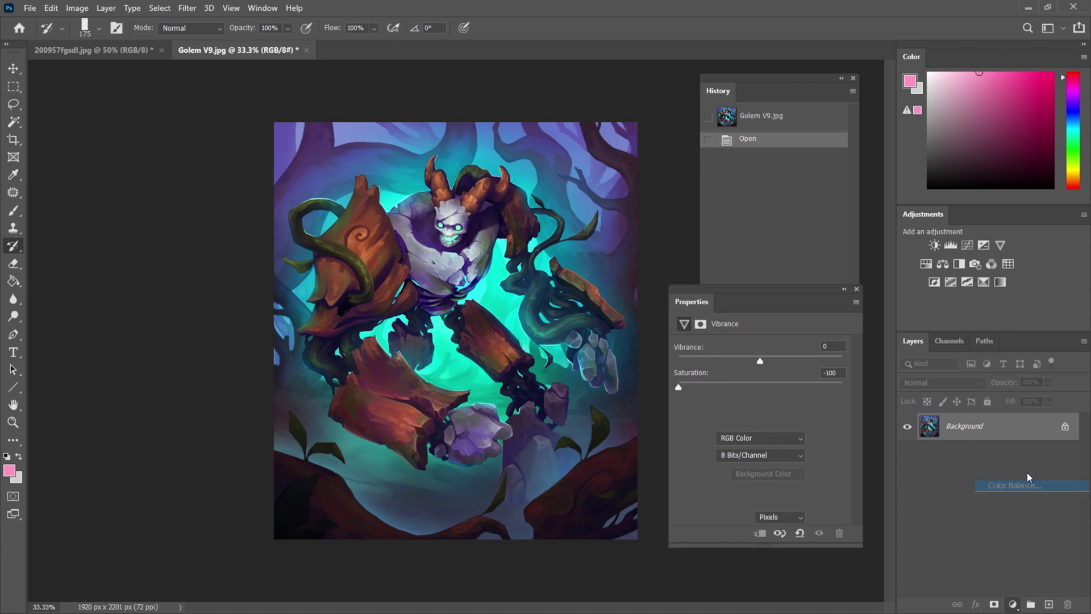
pyautogui.moveTo(742, 378); pyautogui.dragTo(716, 401)
pyautogui.click(762, 347)
pyautogui.click(739, 357)
pyautogui.moveTo(751, 377); pyautogui.dragTo(747, 416)
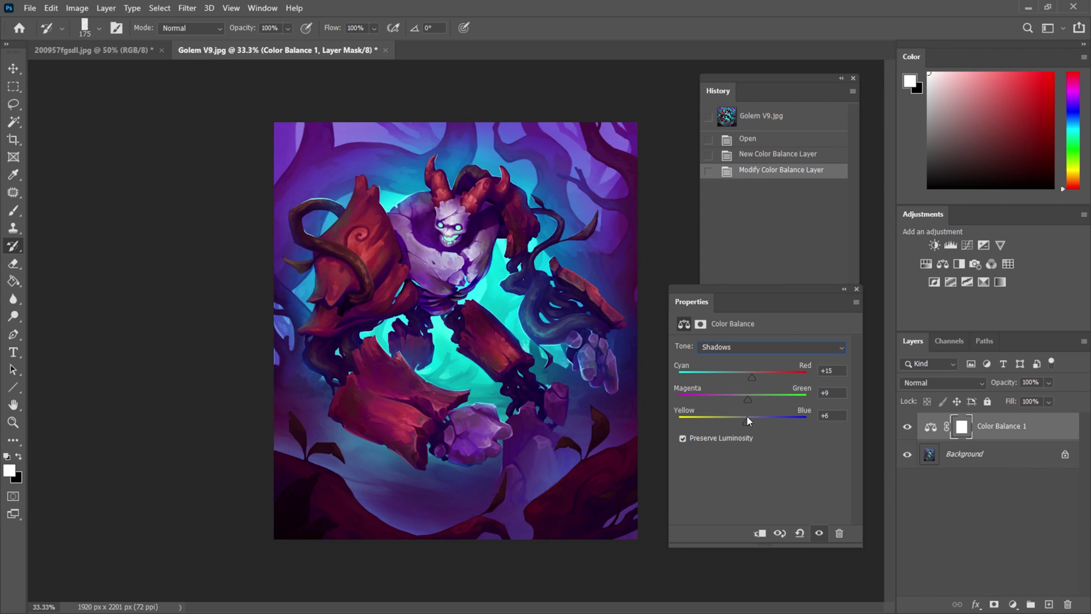
# Set the Color Balance highlights to Cyan-Red -31, Magenta-Green +24 and Yellow-Blue +12.
pyautogui.click(746, 346)
pyautogui.click(729, 379)
pyautogui.moveTo(743, 377); pyautogui.dragTo(749, 421)
pyautogui.click(858, 292)
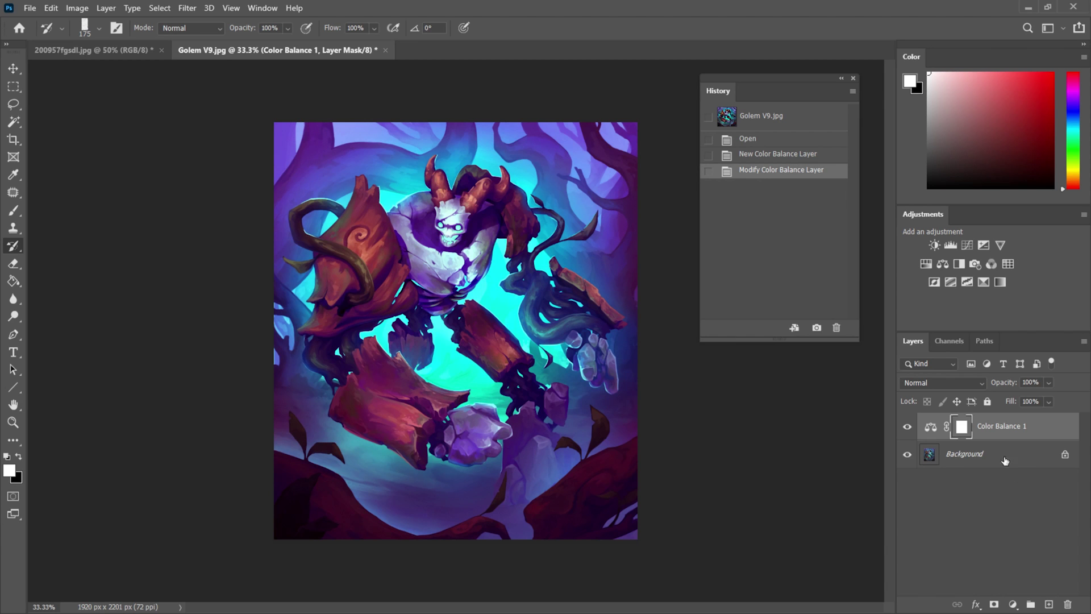
# Add a Curves adjustment layer and bend the RGB curve, slightly raising the shadows and lowering the highlights.
pyautogui.click(1013, 604)
pyautogui.click(1002, 438)
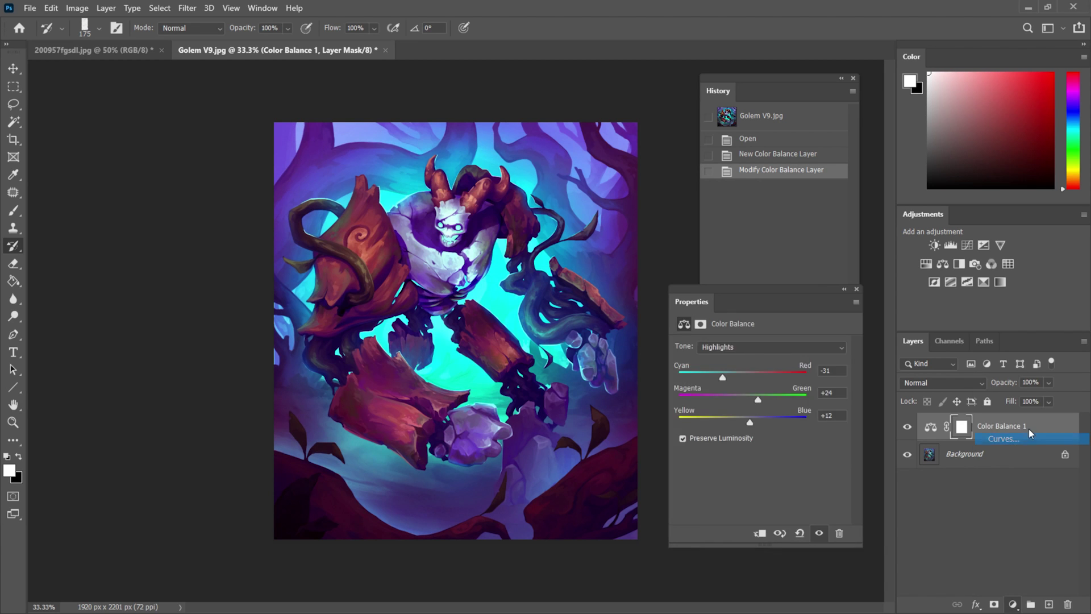
pyautogui.moveTo(739, 480); pyautogui.dragTo(739, 469)
pyautogui.moveTo(808, 410); pyautogui.dragTo(806, 429)
pyautogui.moveTo(740, 470); pyautogui.dragTo(741, 475)
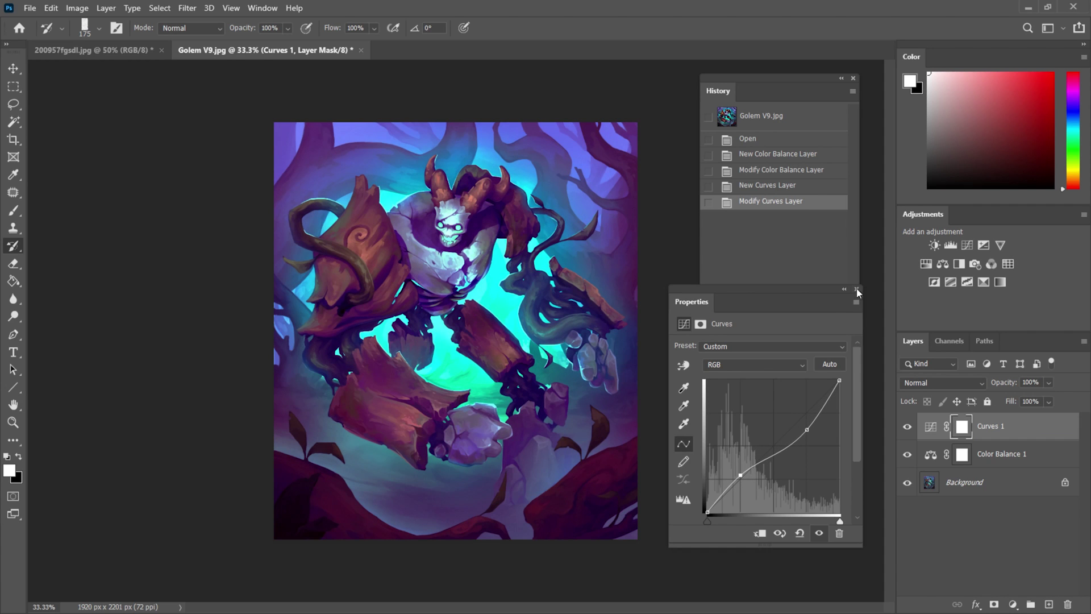
pyautogui.click(857, 290)
# Add a Hue/Saturation adjustment layer with the master hue set to -96.
pyautogui.click(1012, 604)
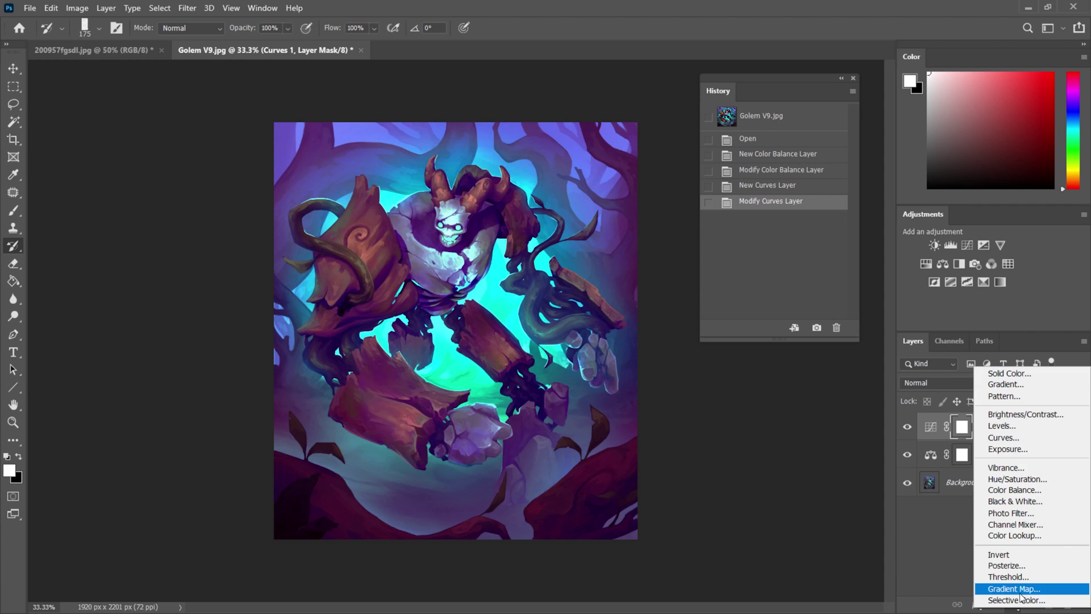
pyautogui.click(1036, 479)
pyautogui.moveTo(761, 399); pyautogui.dragTo(706, 404)
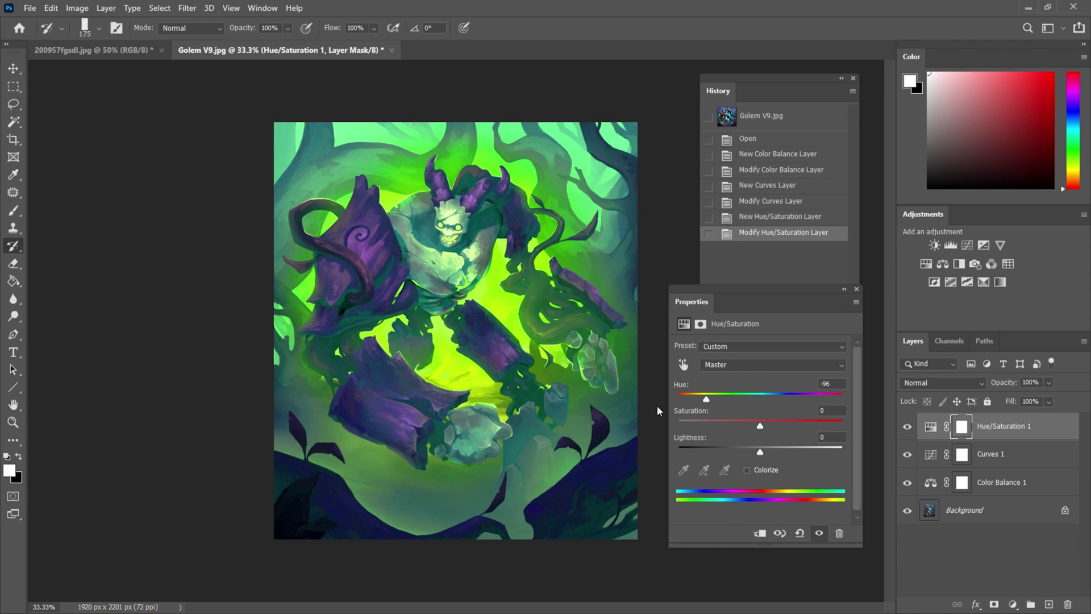
pyautogui.click(856, 289)
# Merge the Hue/Saturation, Curves and Color Balance layers with the Background layer.
pyautogui.keyDown('shift'); pyautogui.click(1015, 477); pyautogui.keyUp('shift')
pyautogui.rightClick(1016, 478)
pyautogui.click(902, 444)
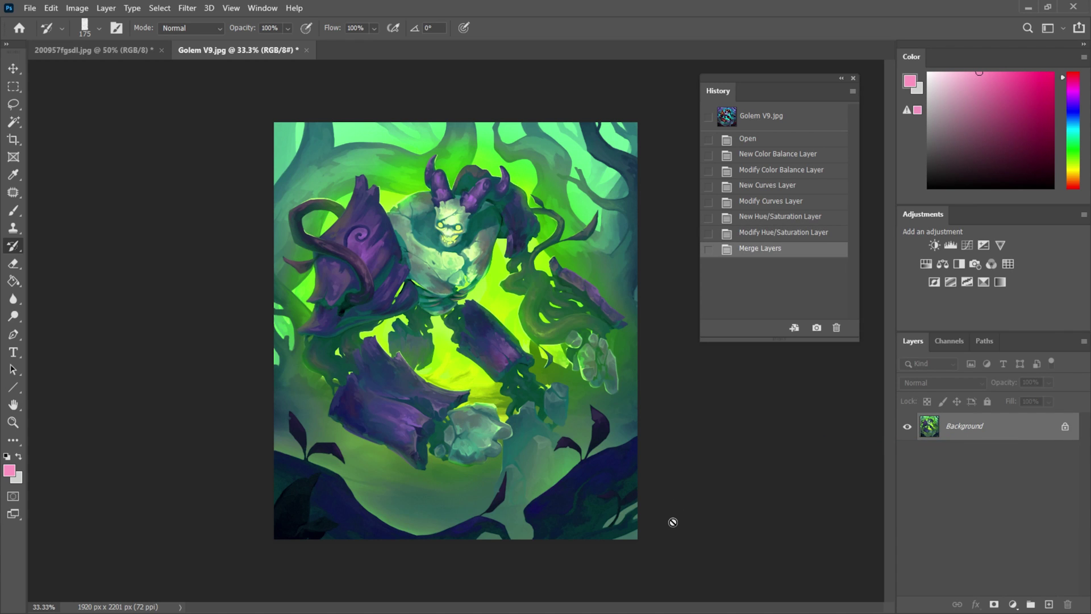
# Mark the Merge Layers state as the History Brush source and return the image to the Open state.
pyautogui.click(708, 250)
pyautogui.click(767, 139)
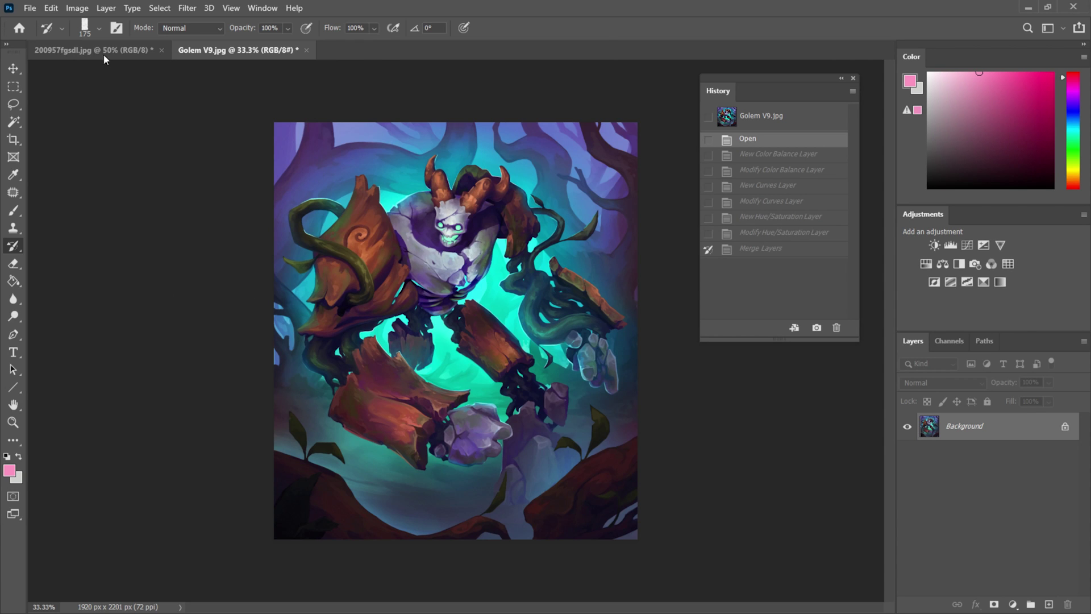
# Give the History Brush a soft round tip with 0% hardness and enlarge it to 1100 px.
pyautogui.click(100, 30)
pyautogui.click(94, 131)
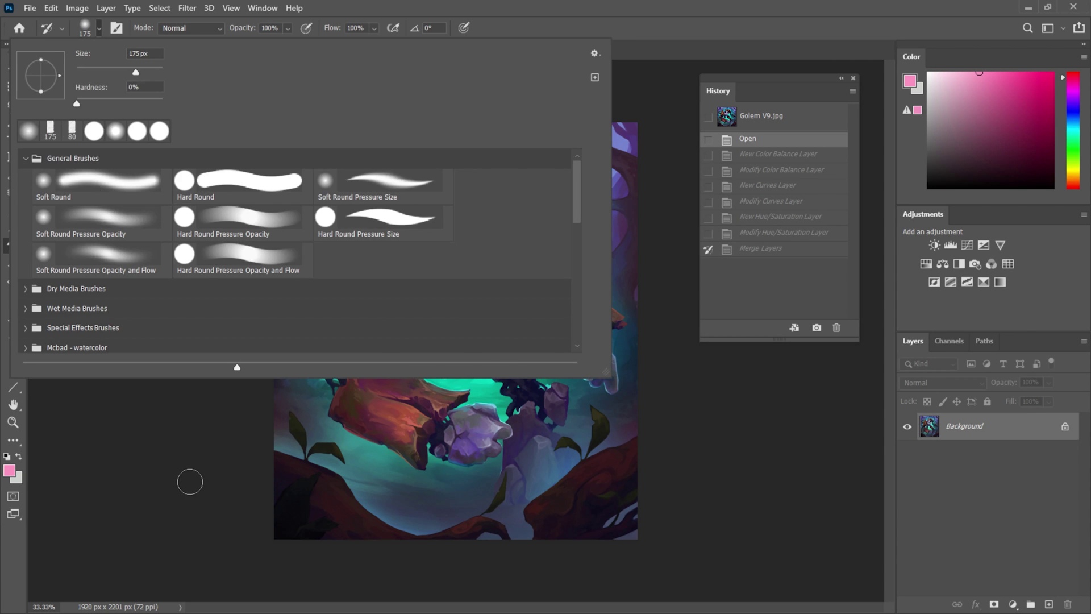
pyautogui.click(187, 474)
pyautogui.press(']')
pyautogui.press(']')
pyautogui.press(']')
pyautogui.press(']')
pyautogui.press(']')
pyautogui.press(']')
pyautogui.press(']')
pyautogui.press(']')
pyautogui.press(']')
pyautogui.press(']')
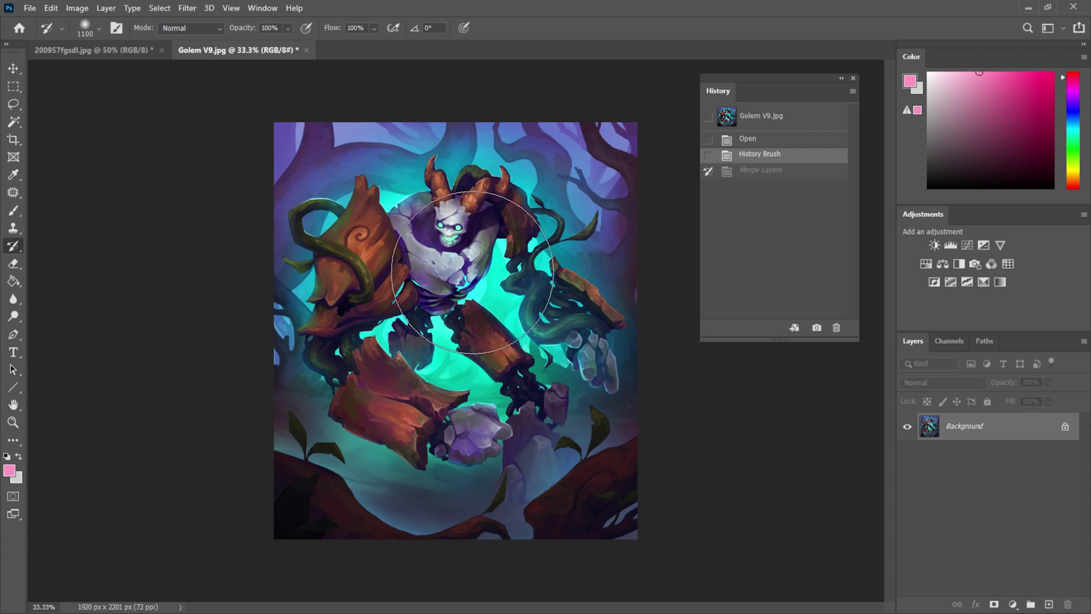
# Try full-opacity History Brush dabs on the glow between the golem's legs, and undo them.
pyautogui.click(449, 347)
pyautogui.click(453, 361)
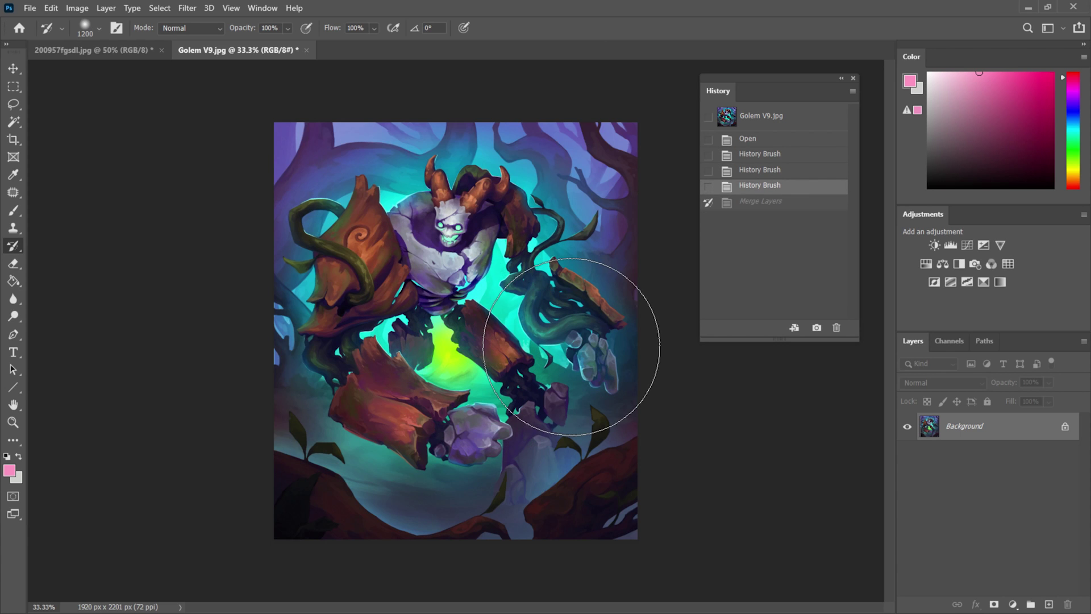
pyautogui.hotkey('ctrl', 'z')
pyautogui.hotkey('ctrl', 'z')
# Set the History Brush opacity to 20% and gradually paint the recoloured state over the glow, the golem and the surrounding forest.
pyautogui.press('2')
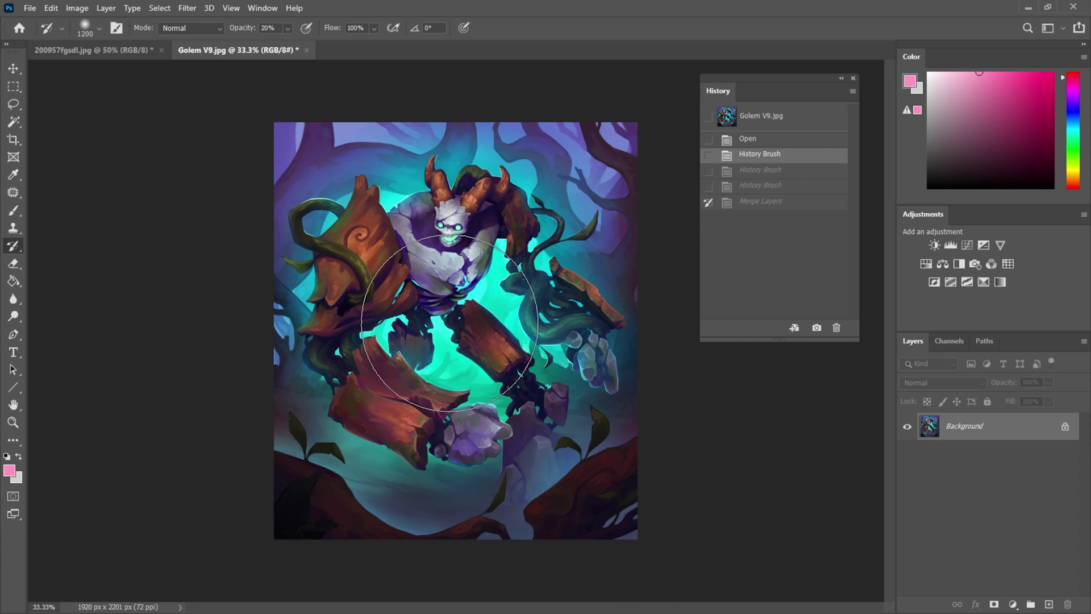
pyautogui.click(441, 336)
pyautogui.click(442, 332)
pyautogui.click(483, 339)
pyautogui.click(489, 358)
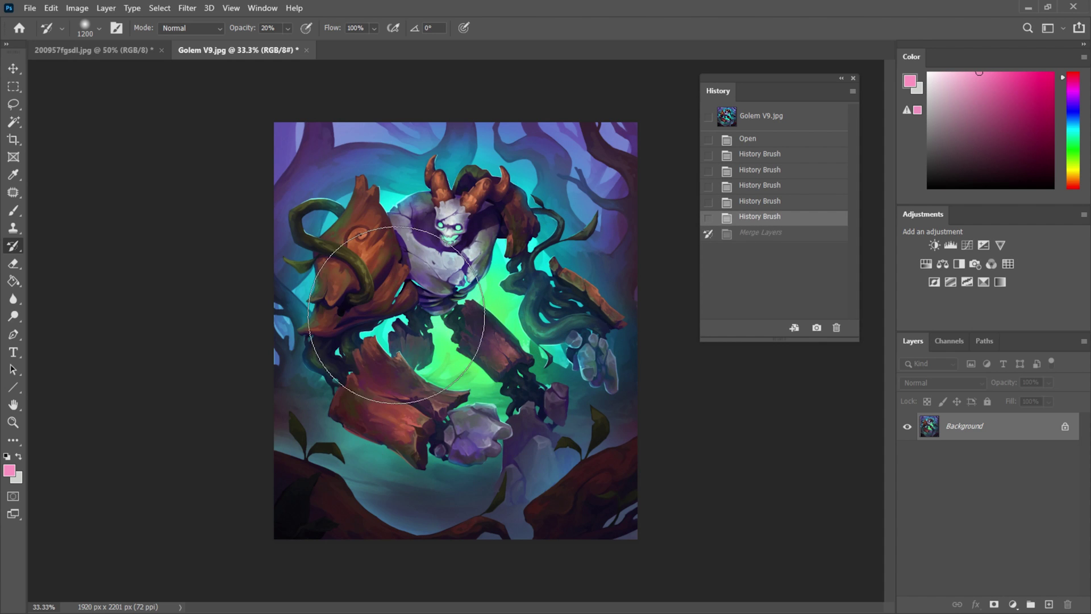
pyautogui.click(472, 364)
pyautogui.click(403, 325)
pyautogui.click(455, 386)
pyautogui.click(415, 381)
pyautogui.click(398, 363)
pyautogui.click(363, 267)
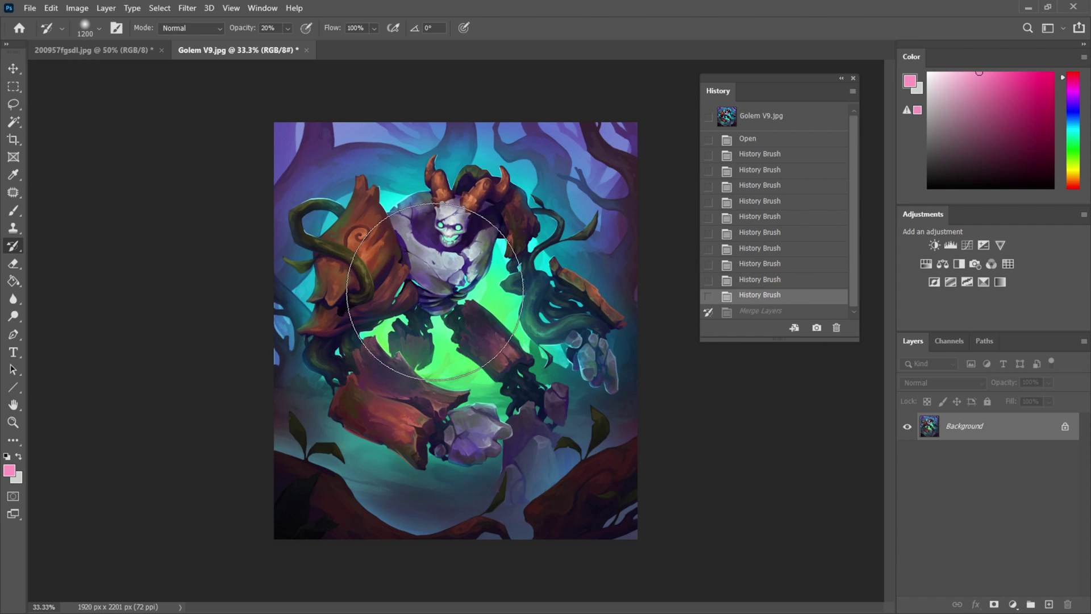
pyautogui.click(448, 283)
pyautogui.click(410, 292)
pyautogui.click(465, 299)
pyautogui.click(500, 307)
pyautogui.click(559, 265)
pyautogui.click(577, 153)
pyautogui.click(517, 460)
pyautogui.click(403, 205)
pyautogui.click(369, 432)
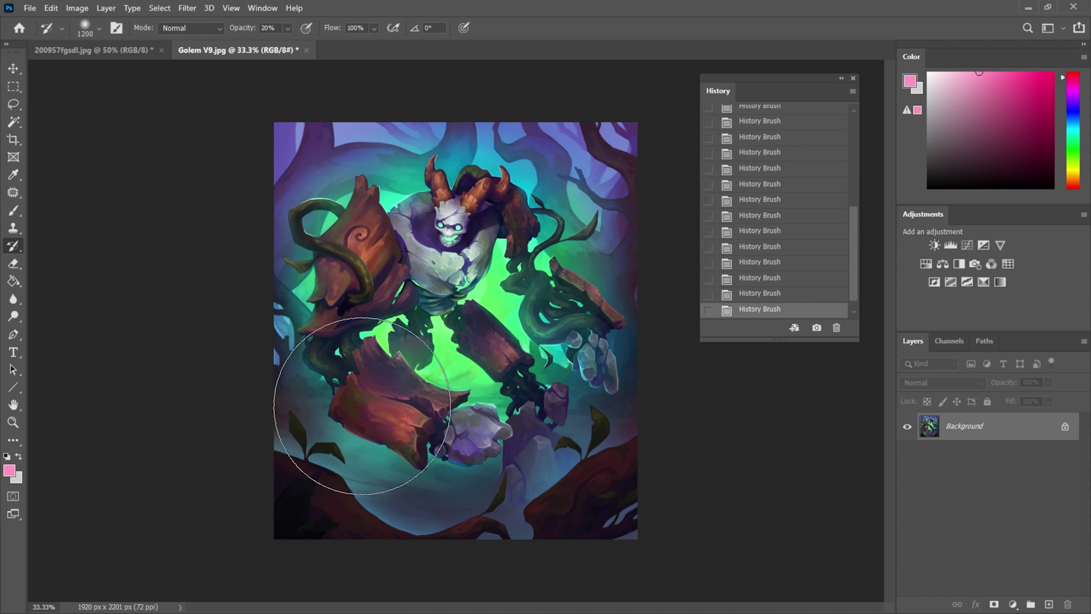
pyautogui.click(410, 478)
pyautogui.click(355, 463)
pyautogui.click(493, 454)
pyautogui.click(406, 461)
pyautogui.click(546, 393)
# Undo and redo the last three History Brush strokes to compare them, and extend the recolouring along the canvas's right side.
pyautogui.hotkey('ctrl', 'alt', 'z')
pyautogui.hotkey('ctrl', 'alt', 'z')
pyautogui.hotkey('ctrl', 'alt', 'z')
pyautogui.hotkey('ctrl', 'shift', 'z')
pyautogui.hotkey('ctrl', 'shift', 'z')
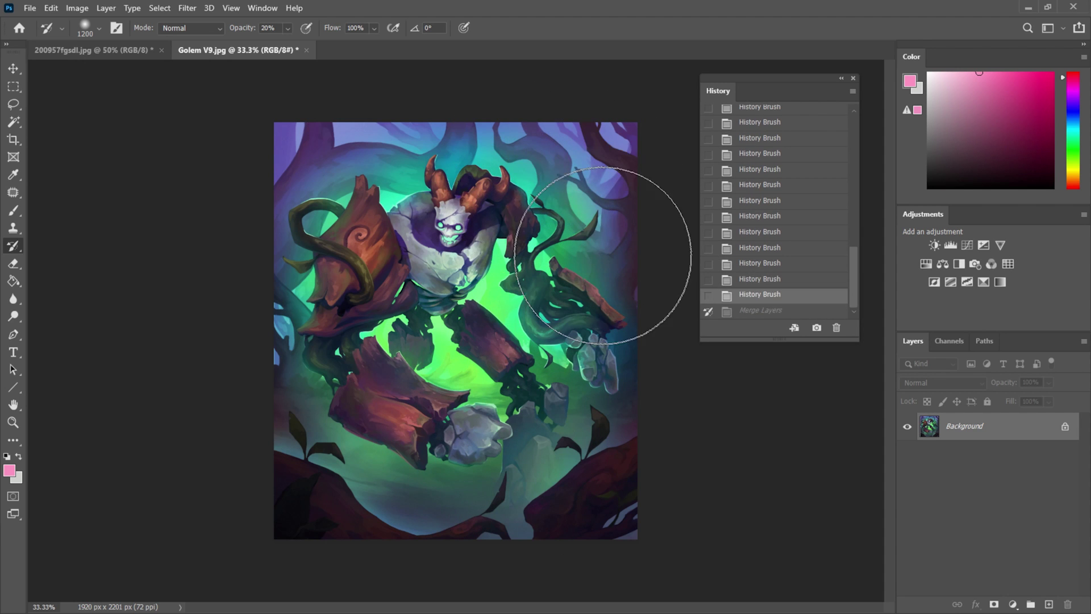
pyautogui.hotkey('ctrl', 'shift', 'z')
pyautogui.moveTo(628, 378); pyautogui.dragTo(535, 594)
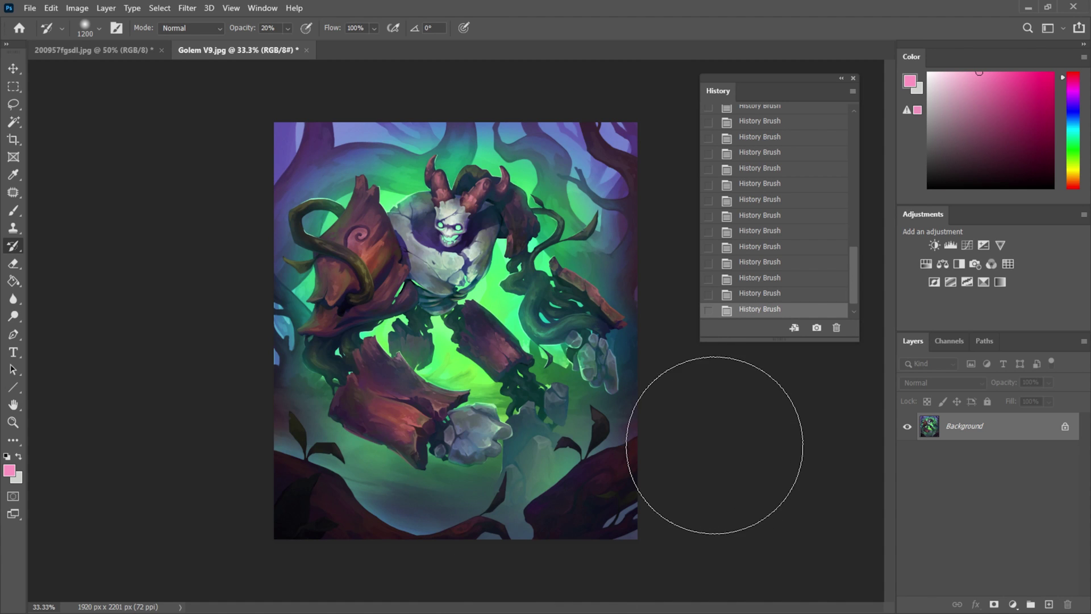
# Compare the Open state, the Merge Layers state and the last History Brush state in the history.
pyautogui.moveTo(853, 280); pyautogui.dragTo(845, 155)
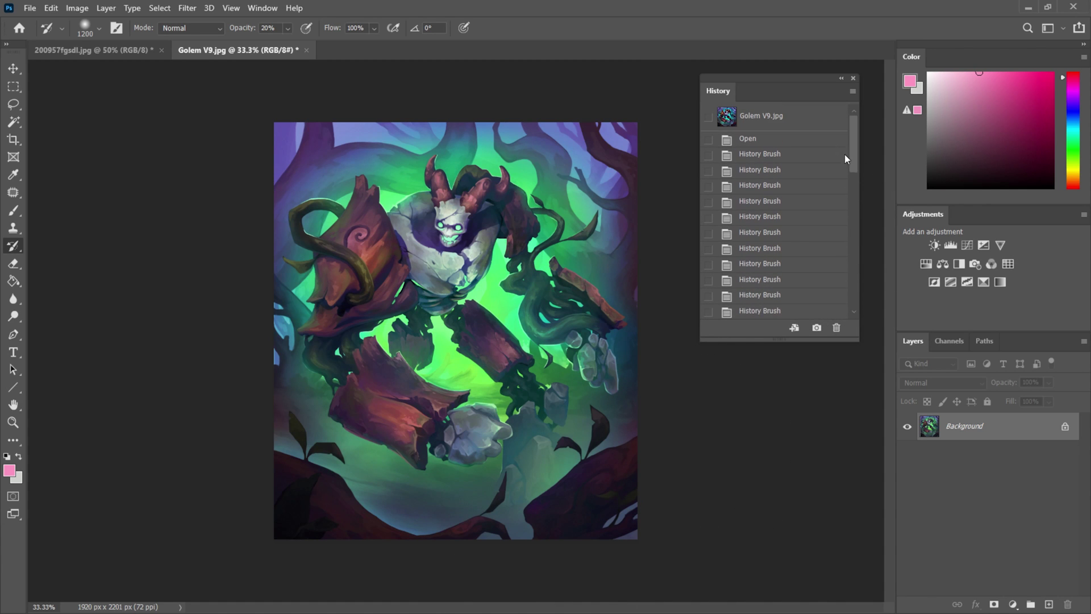
pyautogui.click(762, 140)
pyautogui.moveTo(852, 146); pyautogui.dragTo(851, 278)
pyautogui.click(756, 309)
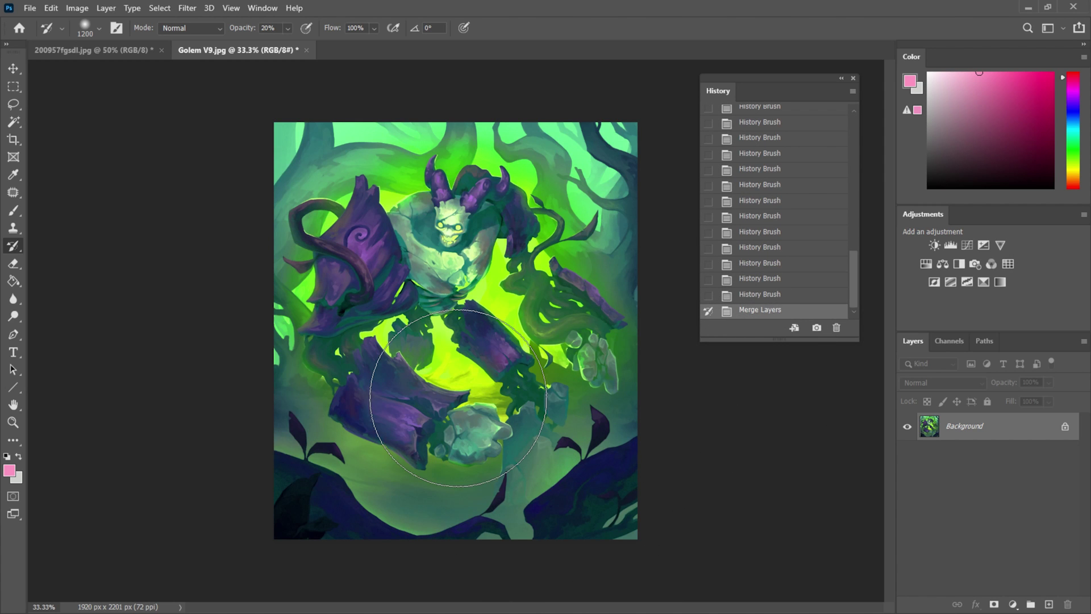
pyautogui.click(759, 294)
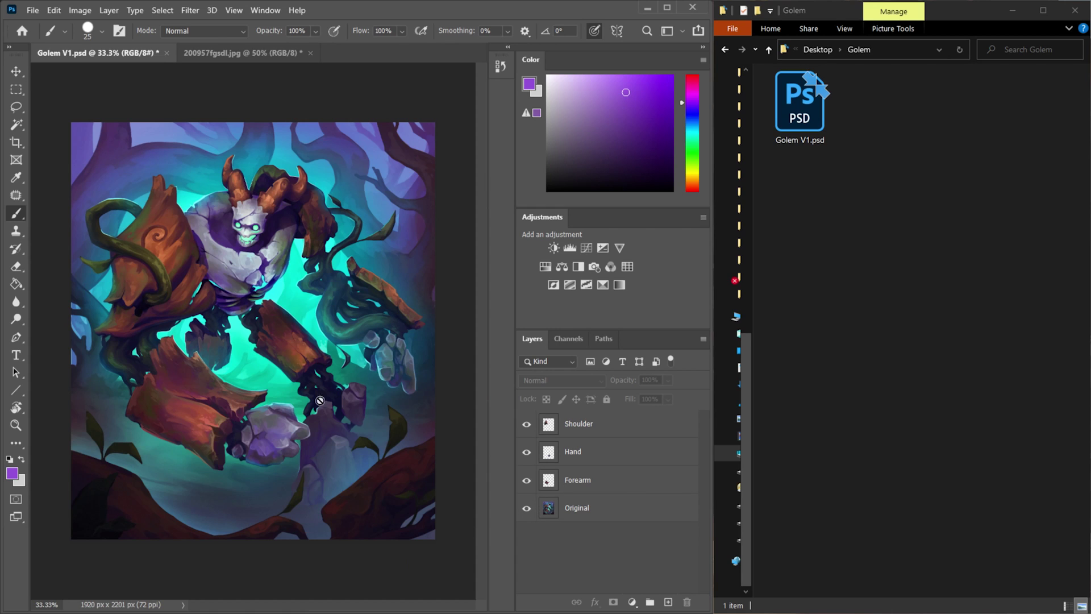
# In Golem V1.psd, examine the Original layer and the Shoulder, Hand and Forearm cutouts separately, and show all layers again.
pyautogui.click(920, 66)
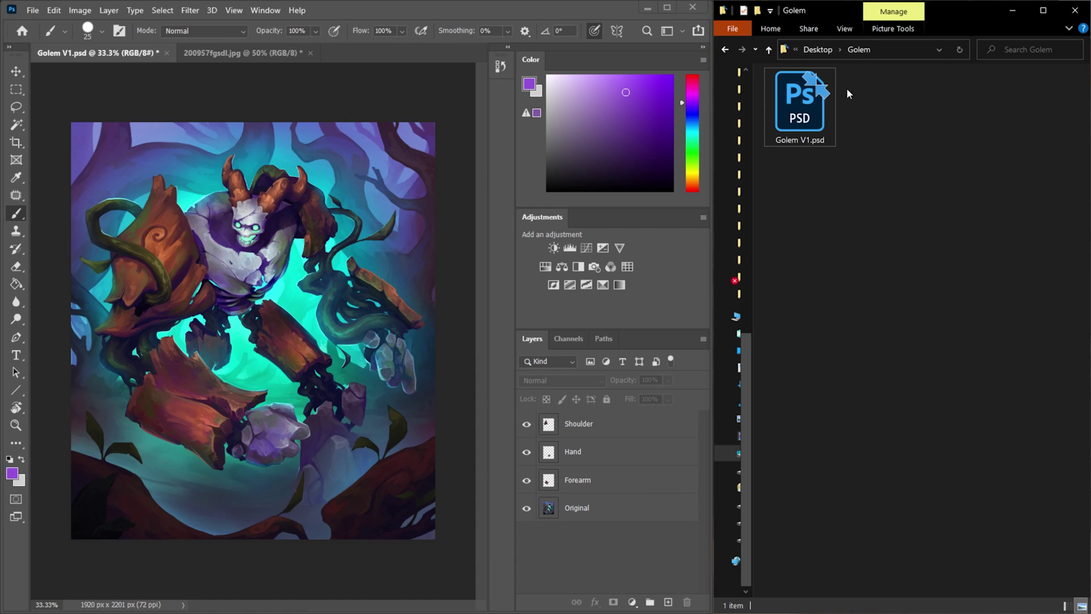
pyautogui.click(803, 129)
pyautogui.click(812, 147)
pyautogui.moveTo(812, 104); pyautogui.dragTo(575, 519)
pyautogui.click(574, 519)
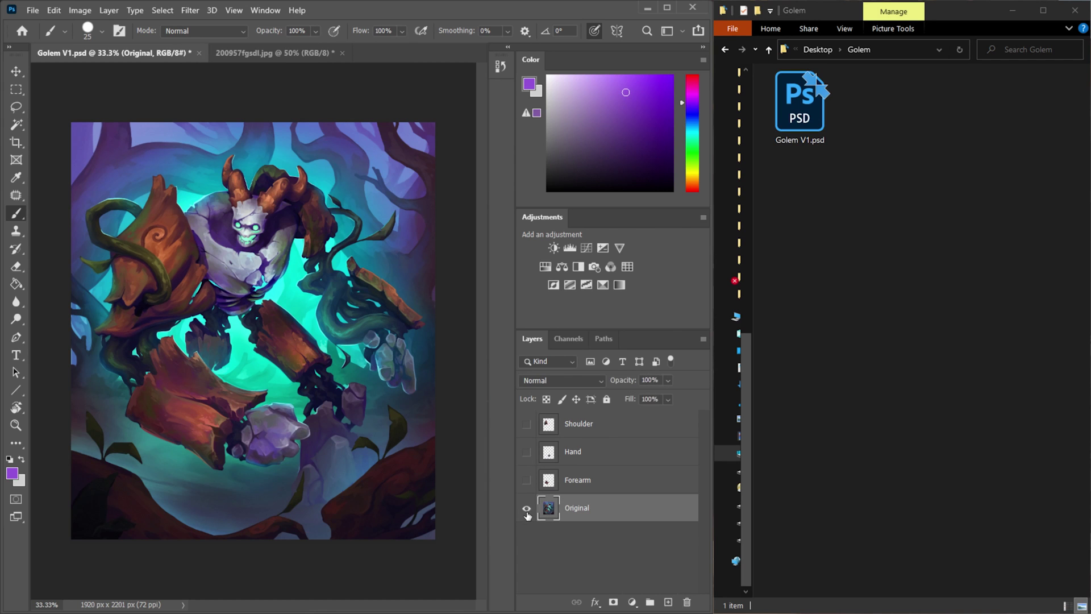
pyautogui.click(527, 508)
pyautogui.click(528, 505)
pyautogui.moveTo(529, 500); pyautogui.dragTo(532, 428)
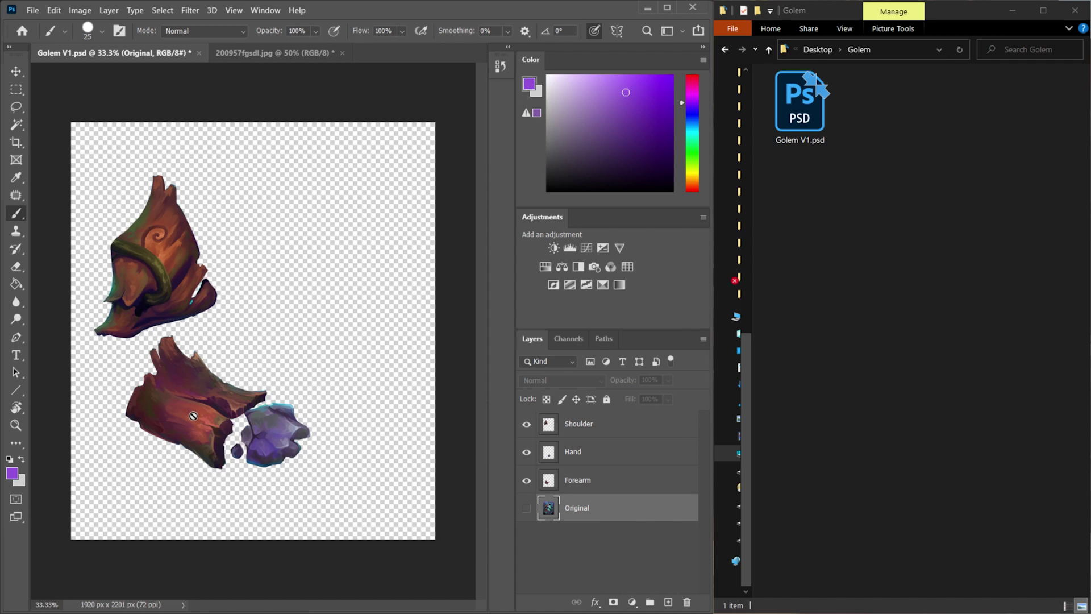
pyautogui.click(527, 508)
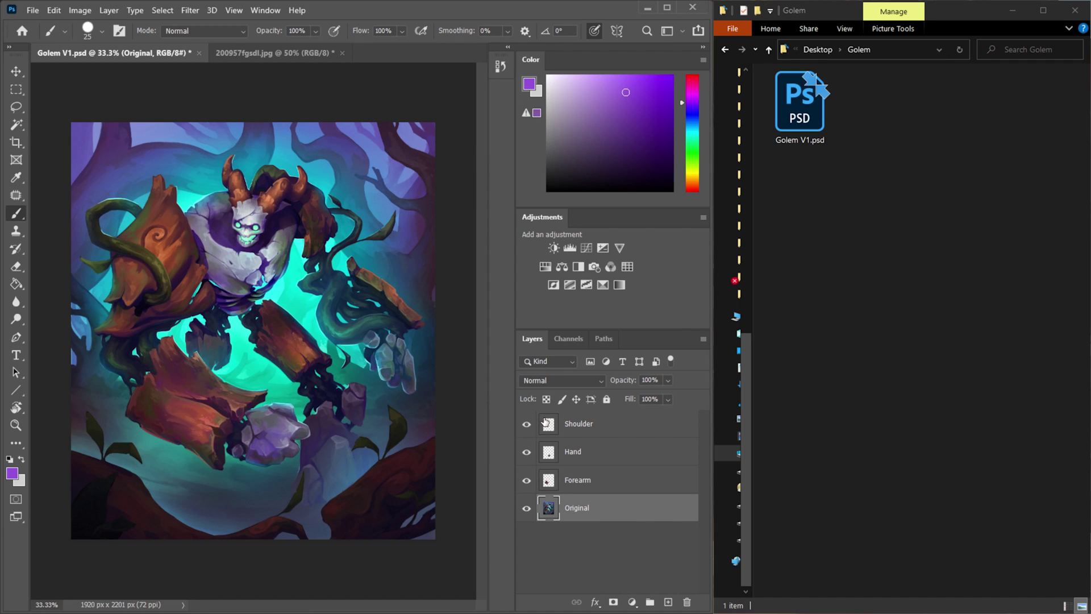
# Turn on Image Assets generation for the Golem V1 document.
pyautogui.click(32, 10)
pyautogui.moveTo(85, 216)
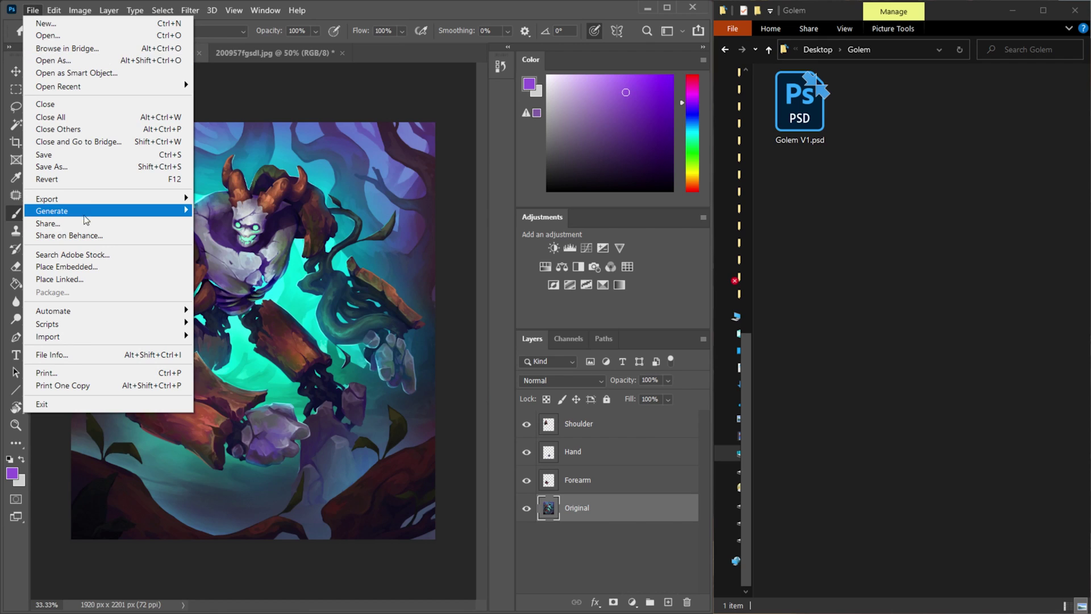
pyautogui.click(243, 212)
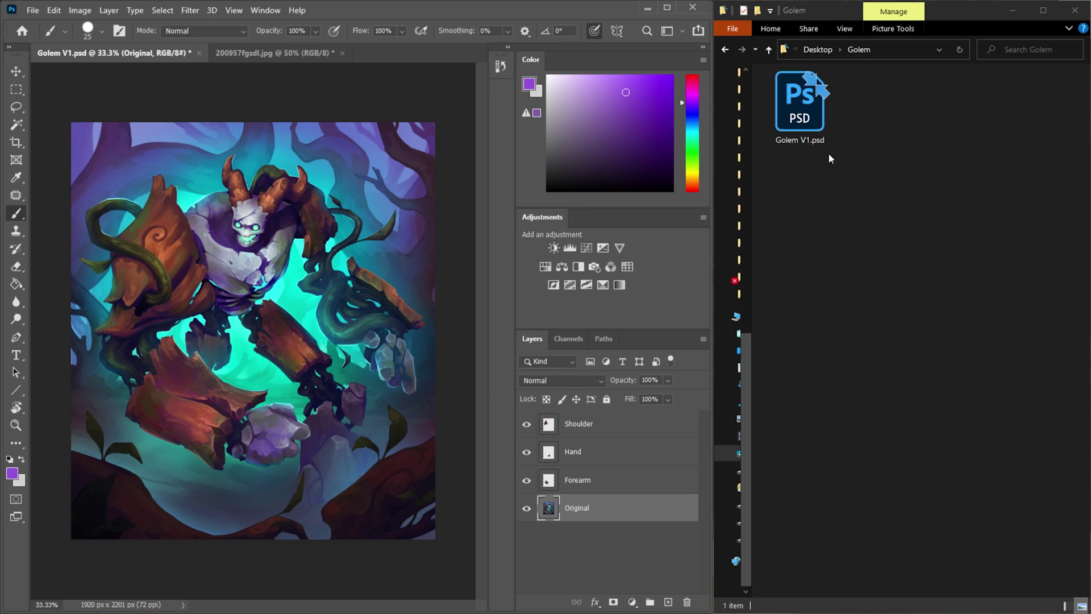
# Rename the Original layer as Original.jpg.
pyautogui.doubleClick(576, 507)
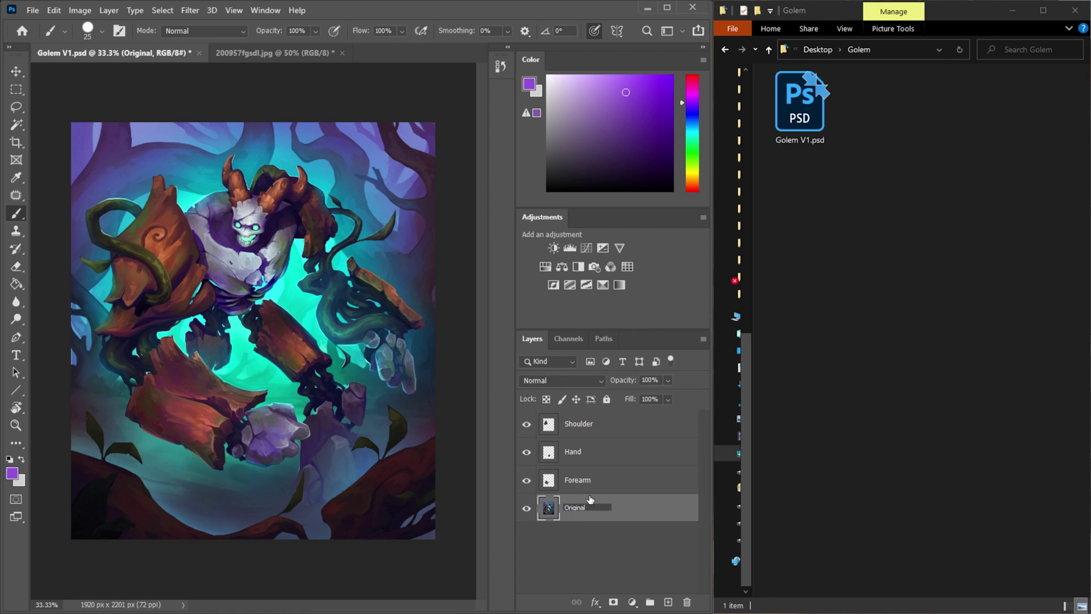
pyautogui.write('.jpg')
pyautogui.press('Return')
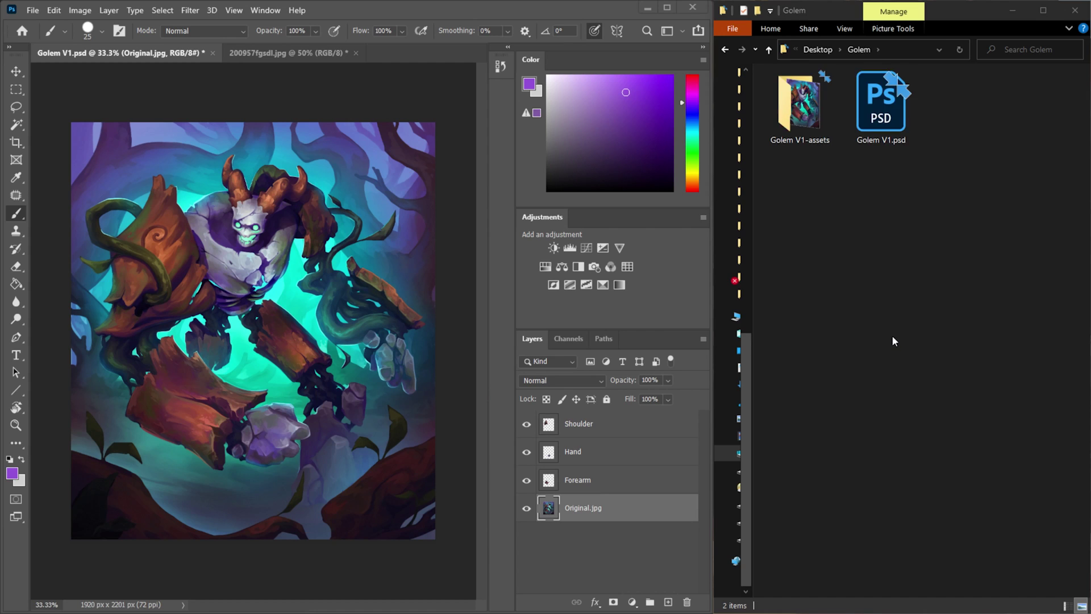
# Switch to File Explorer, open the Golem V1-assets folder and select the generated Original.jpg.
pyautogui.click(881, 105)
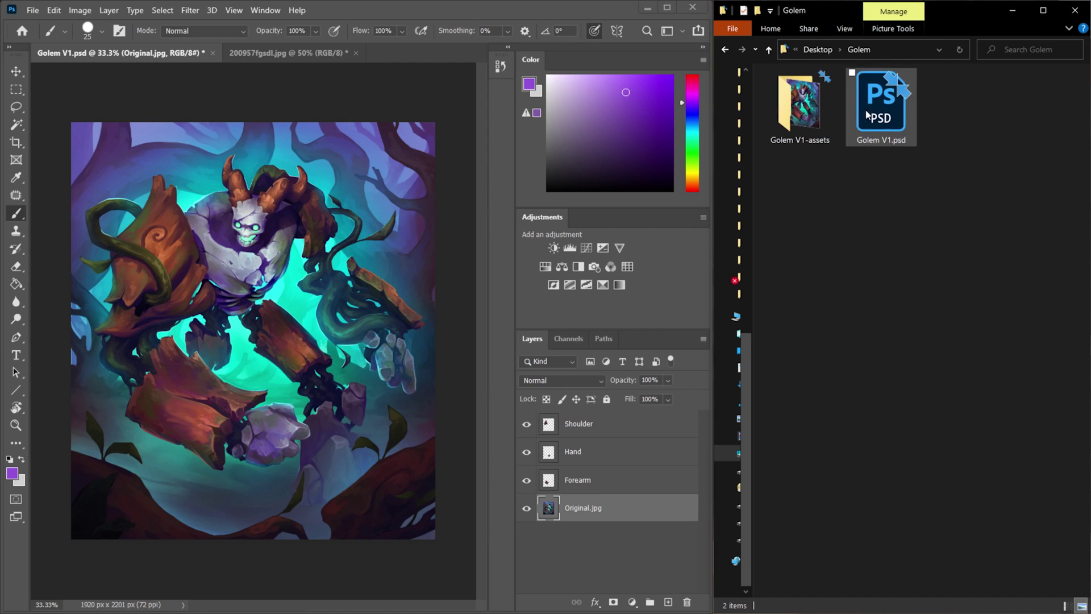
pyautogui.doubleClick(811, 122)
pyautogui.click(799, 97)
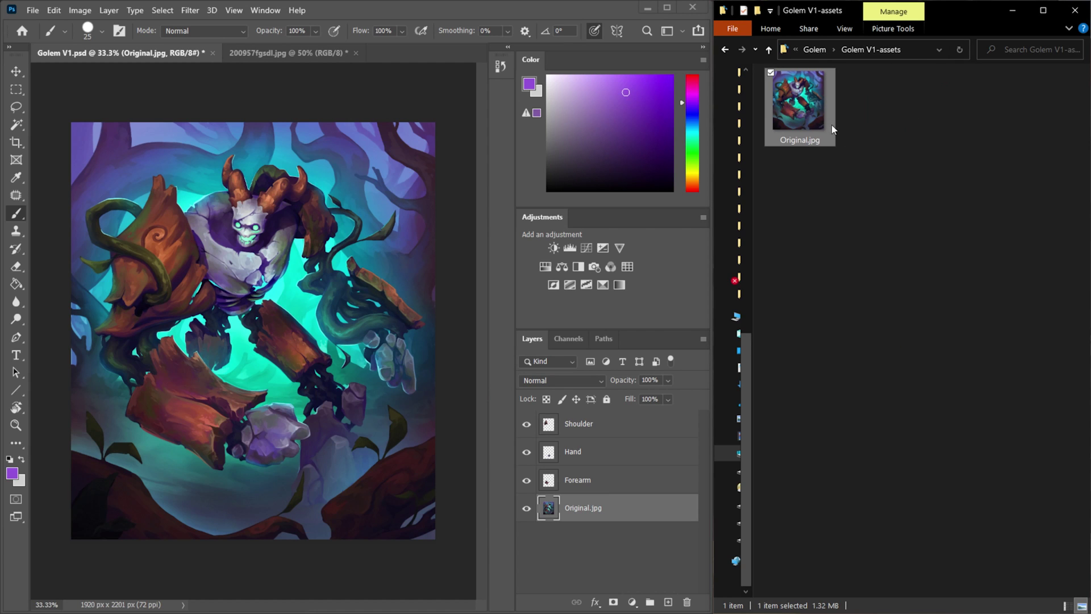
# Rename the Forearm layer as Forearm.jpg and preview the generated image in Photos.
pyautogui.doubleClick(585, 480)
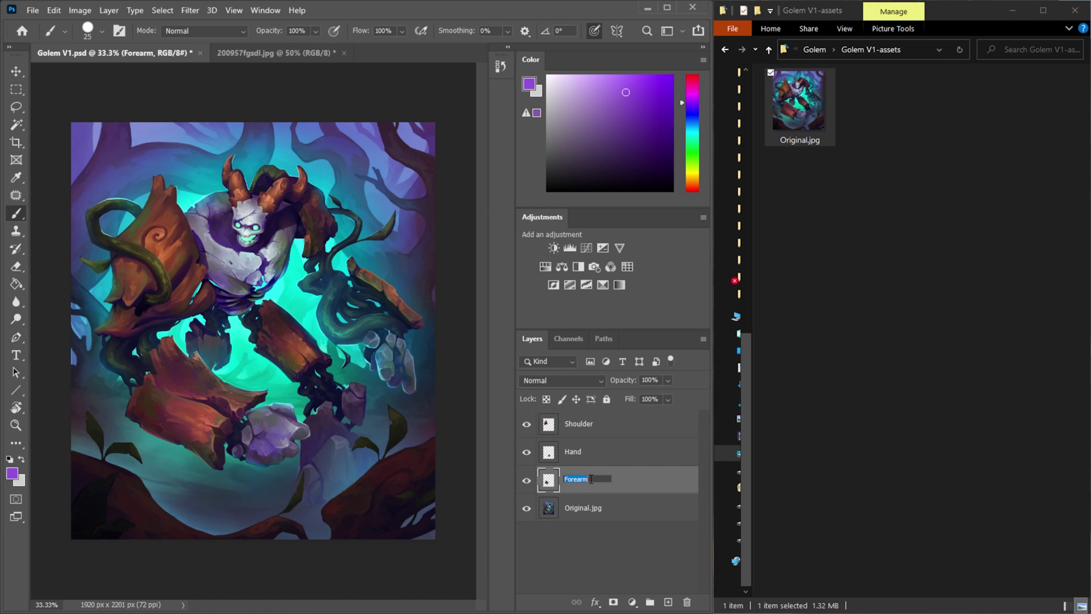
pyautogui.write('.jpg')
pyautogui.press('Return')
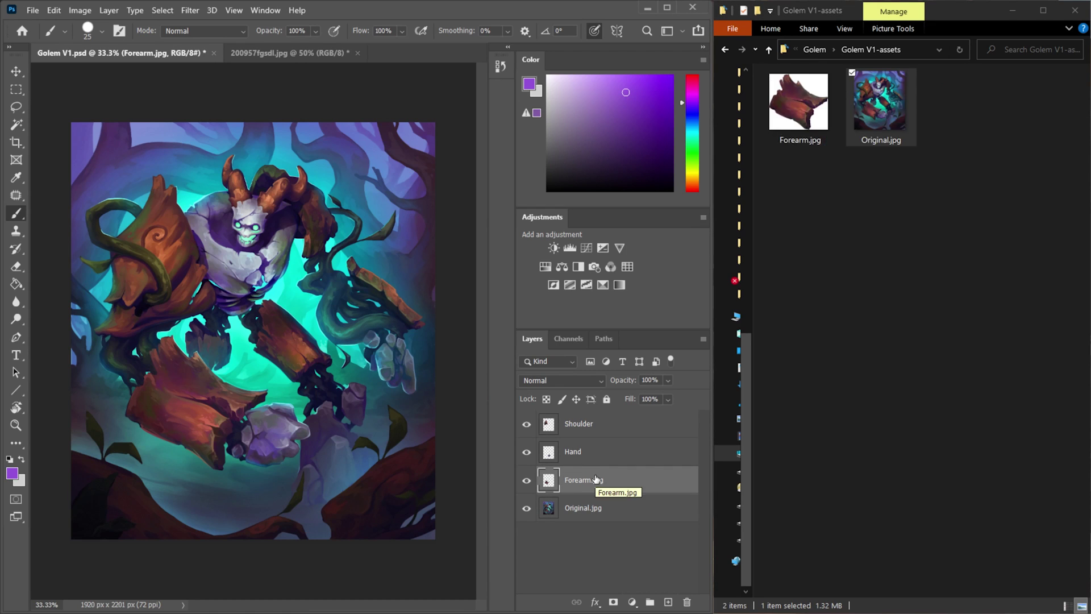
pyautogui.click(807, 110)
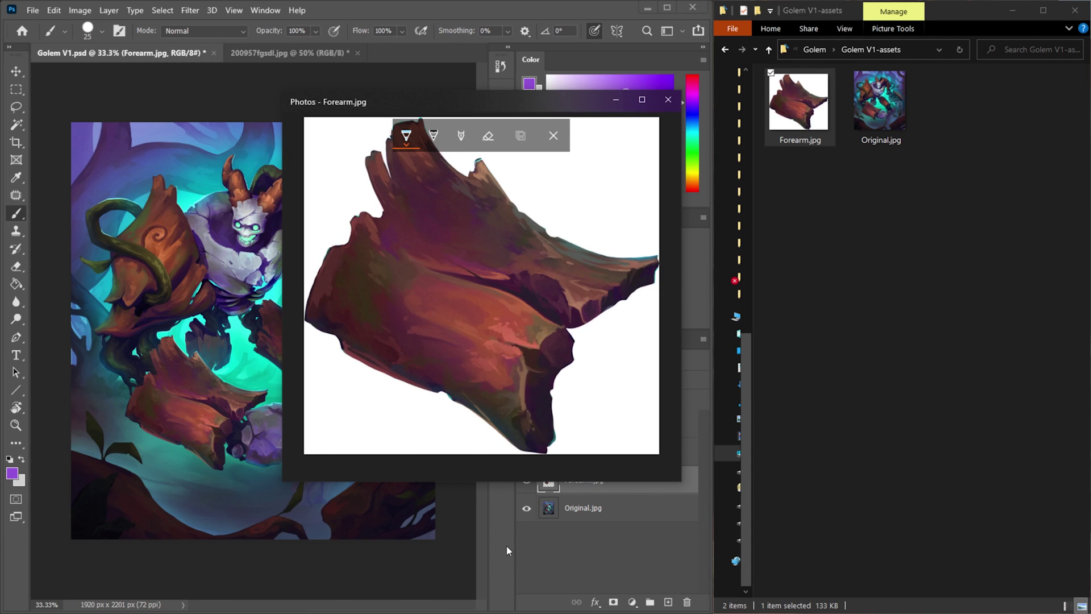
pyautogui.click(669, 100)
# Rename the forearm layer as Forearm.png and preview the generated image in Photos.
pyautogui.doubleClick(591, 480)
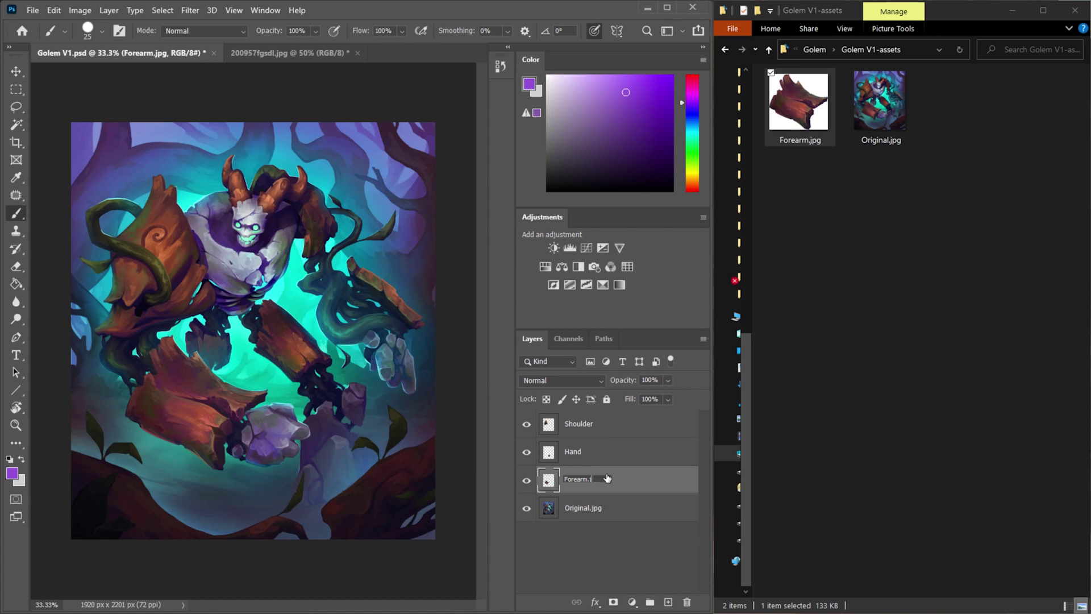
pyautogui.write('png')
pyautogui.press('Return')
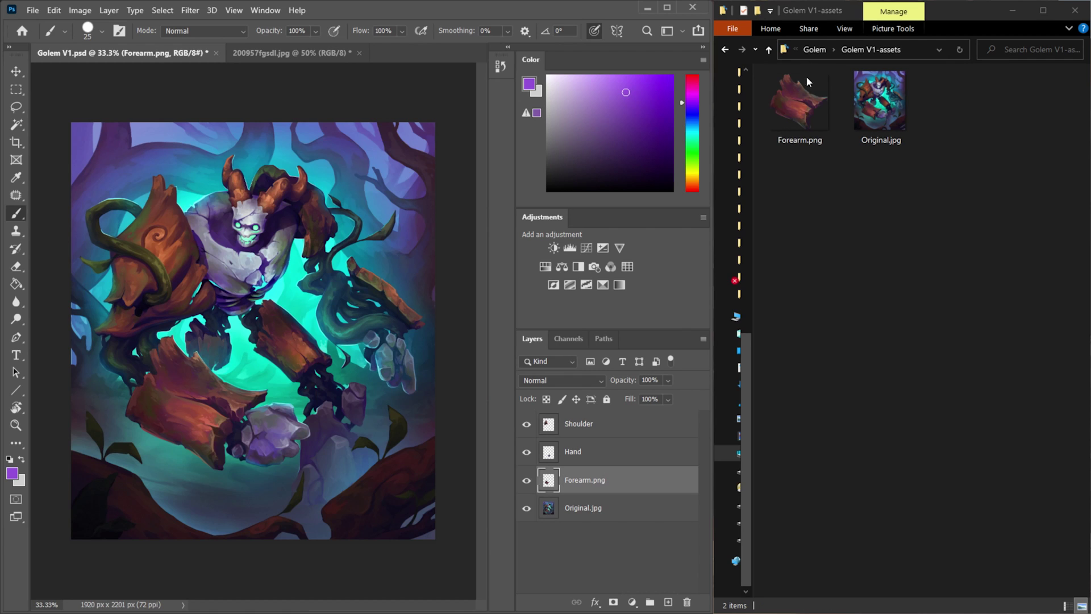
pyautogui.doubleClick(810, 117)
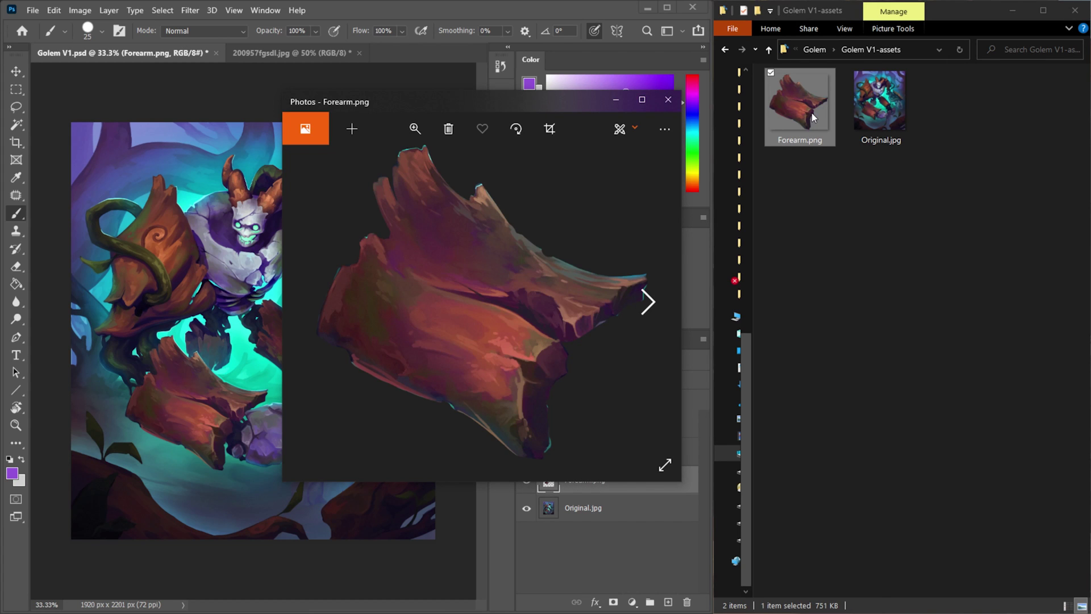
pyautogui.click(628, 284)
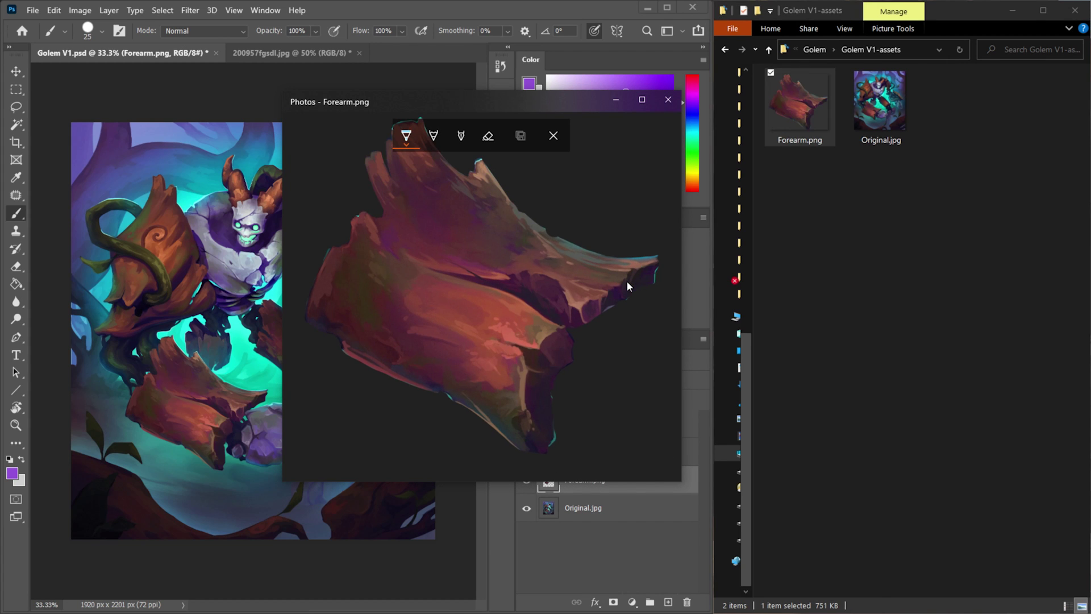
pyautogui.click(668, 99)
# Duplicate the Original.jpg layer and rename the copy as Small.jpg50%.
pyautogui.click(583, 425)
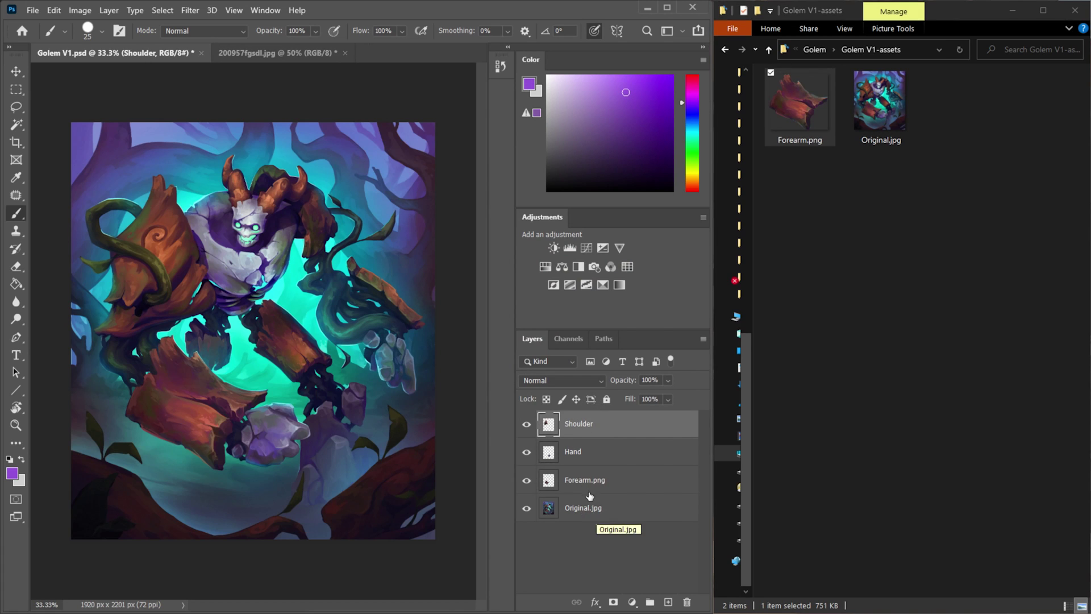
pyautogui.click(594, 509)
pyautogui.rightClick(596, 509)
pyautogui.press('Escape')
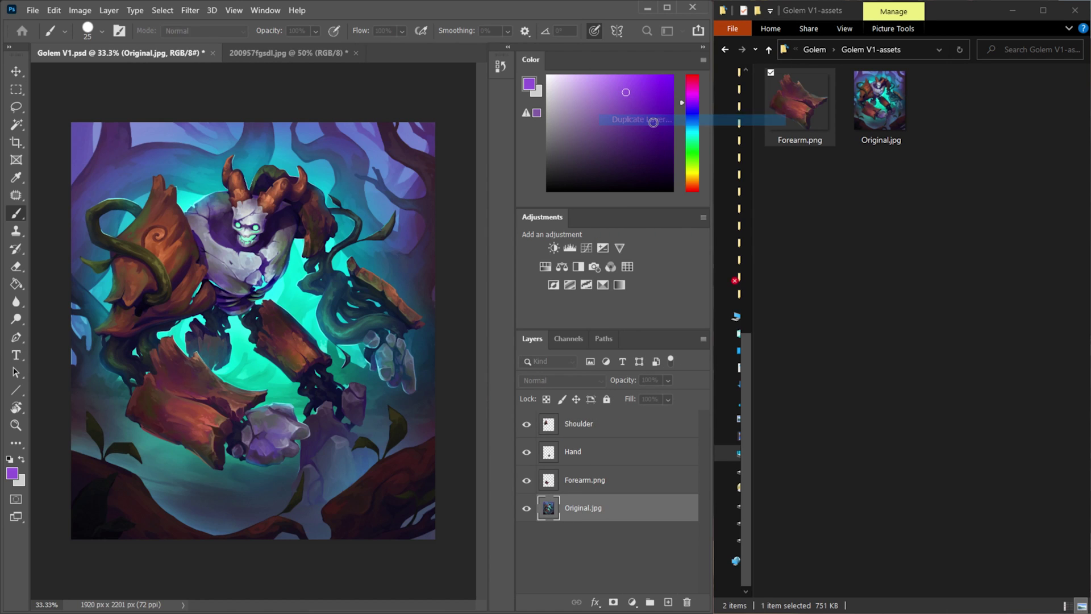
pyautogui.hotkey('ctrl', 'j')
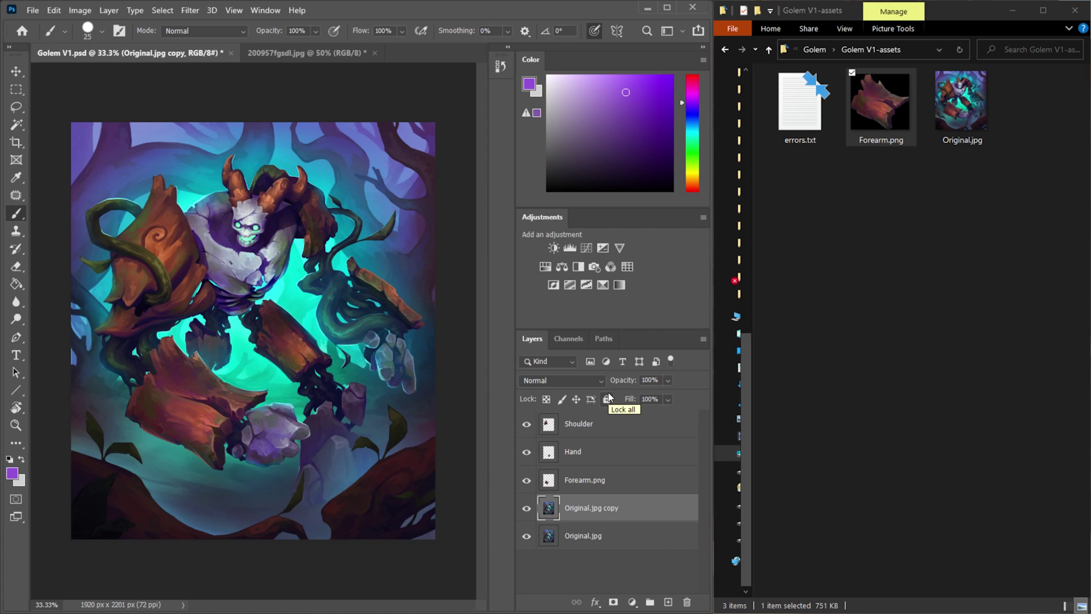
pyautogui.doubleClick(614, 507)
pyautogui.write('Small.jpg50%')
pyautogui.press('Return')
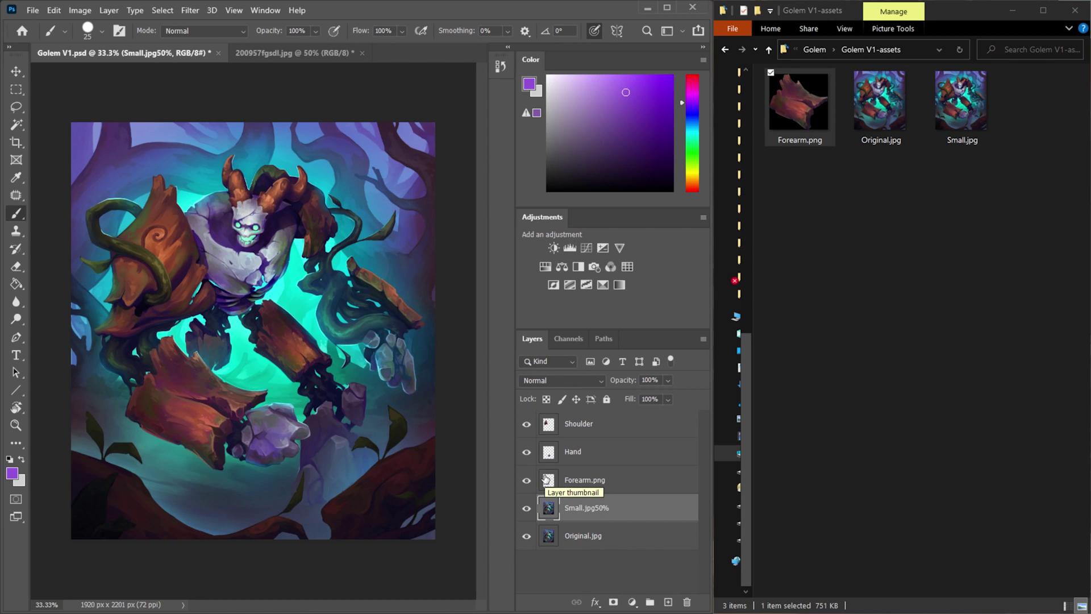
# Compare the file sizes of the generated Small.jpg and Original.jpg in File Explorer.
pyautogui.click(970, 142)
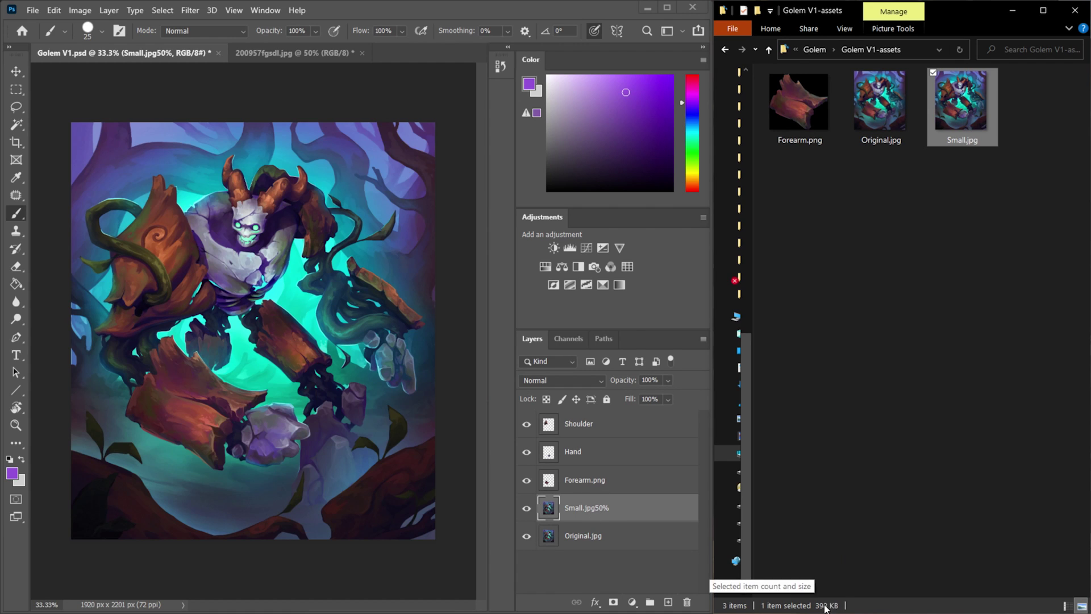
pyautogui.click(891, 120)
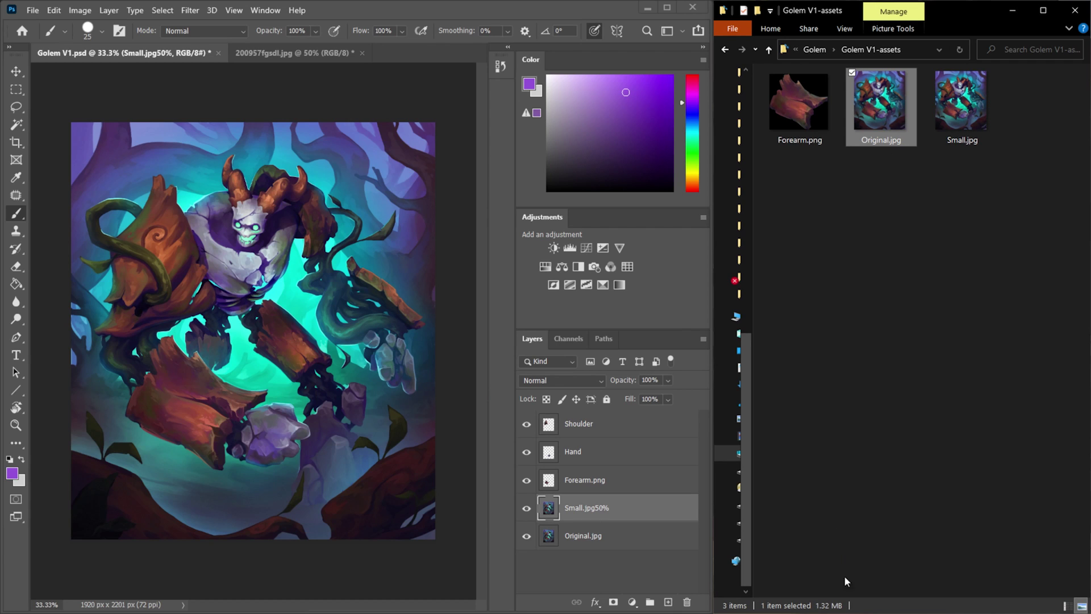
# Select Small.jpg in the Golem V1-assets folder and check its file size against the Small.jpg50% layer.
pyautogui.click(939, 179)
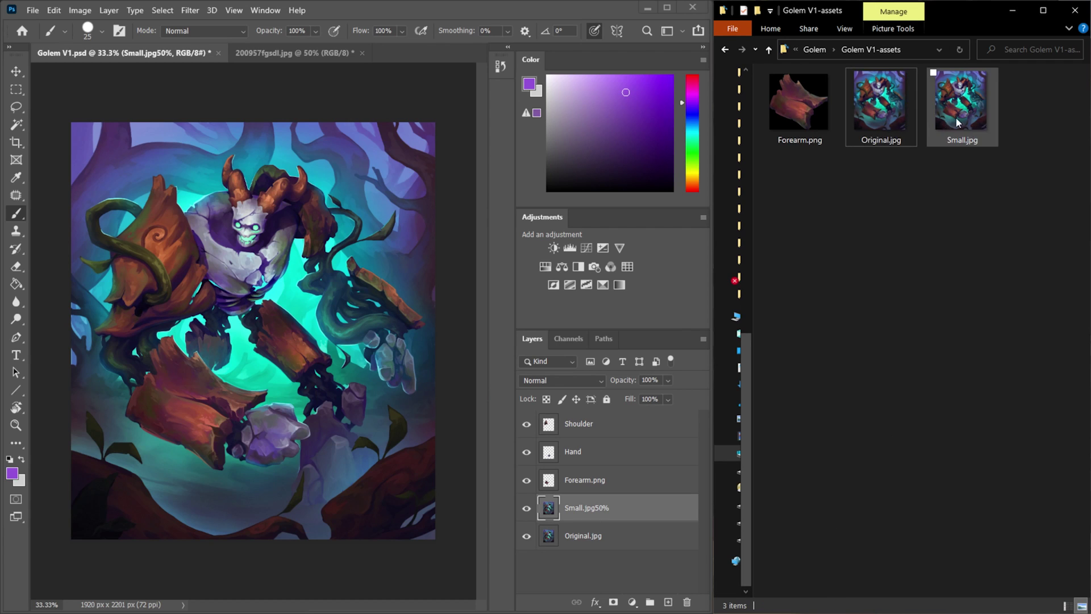
pyautogui.click(954, 122)
pyautogui.click(608, 514)
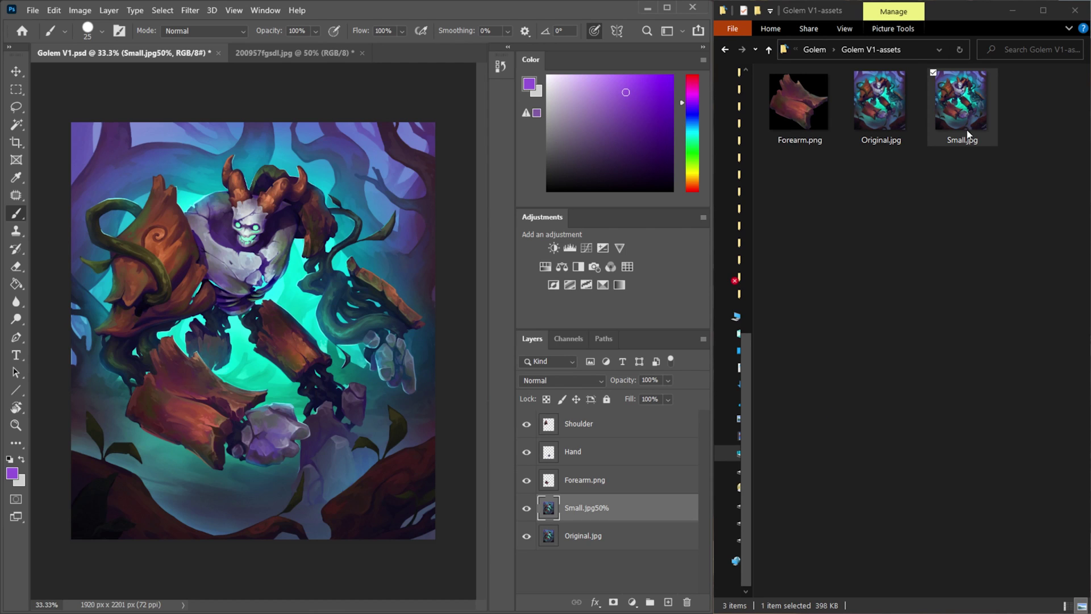
pyautogui.click(841, 183)
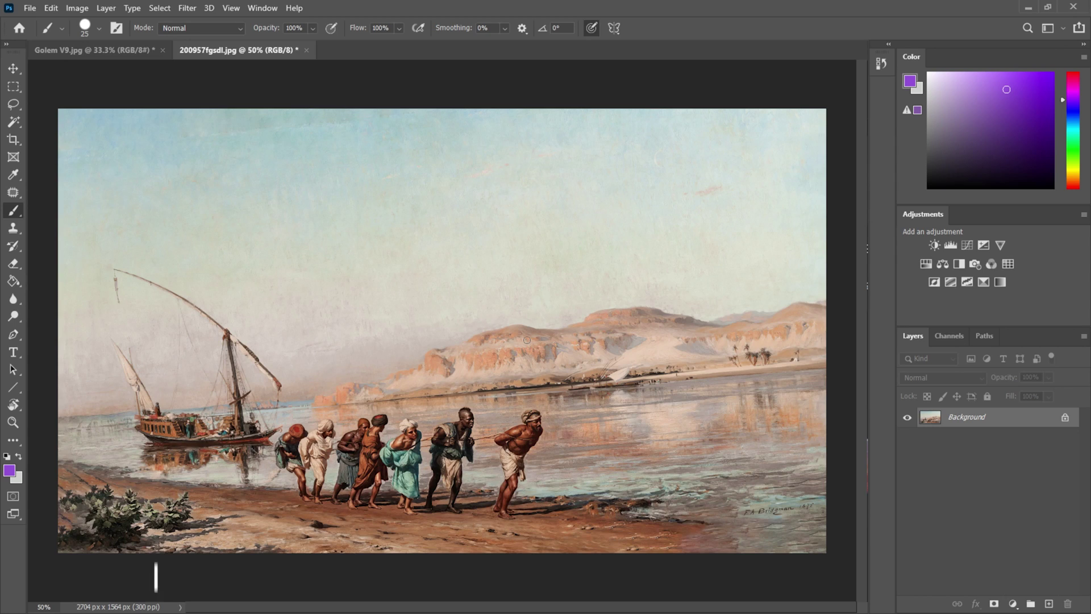
# Try a rotated crop that levels the river painting's horizon with Content-Aware off, and undo the crop.
pyautogui.press('c')
pyautogui.moveTo(830, 94); pyautogui.dragTo(842, 127)
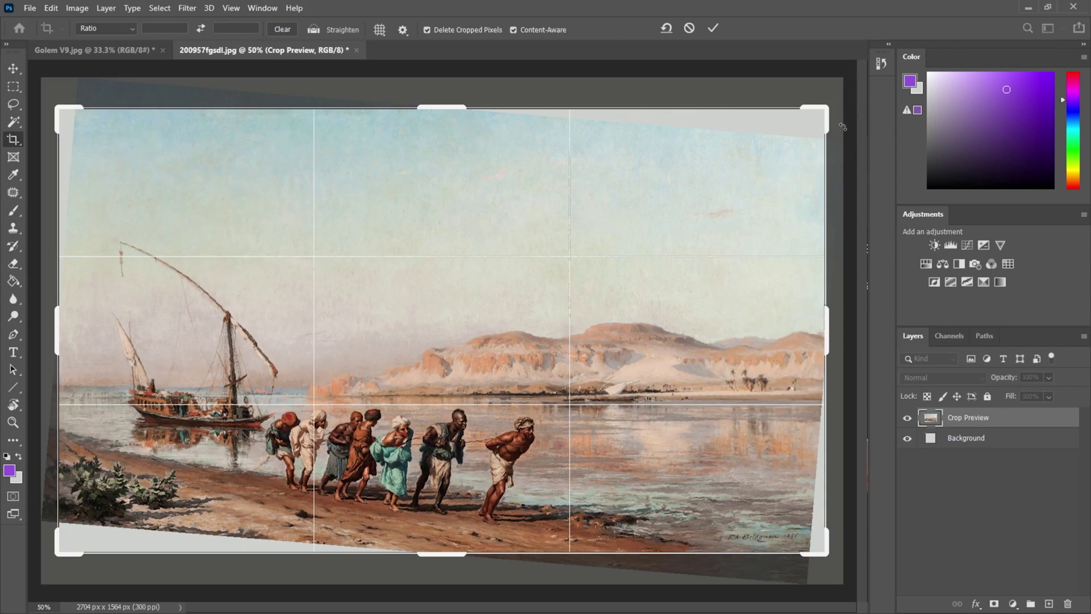
pyautogui.click(514, 30)
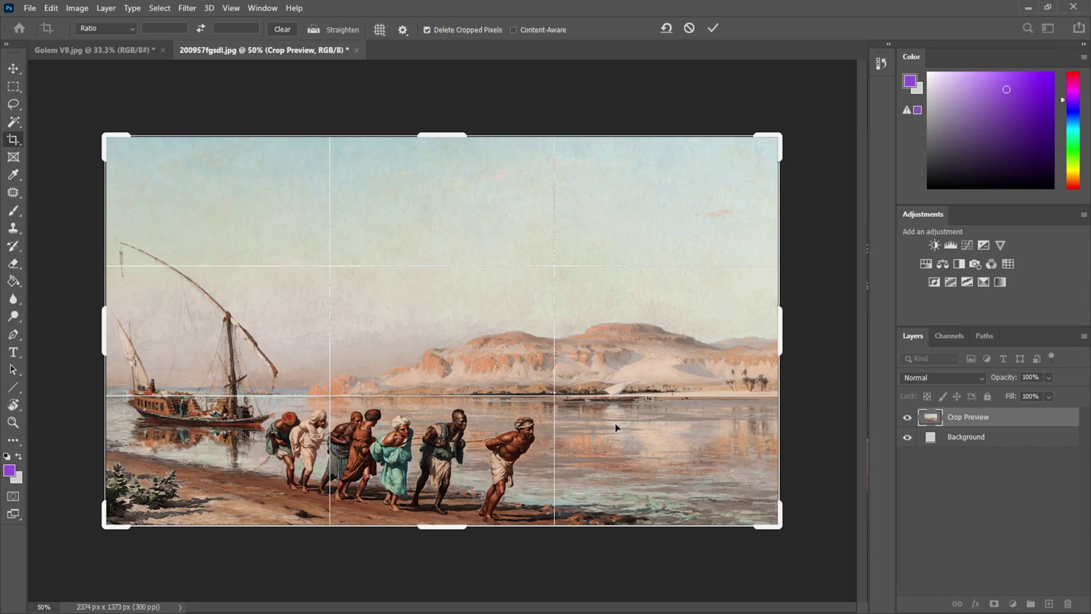
pyautogui.click(13, 68)
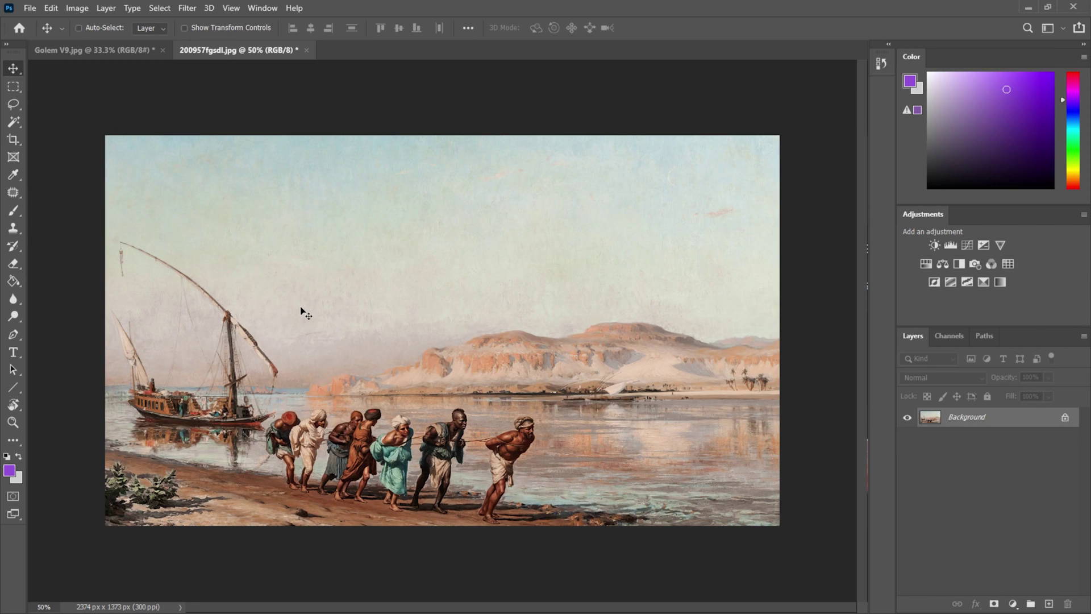
pyautogui.hotkey('ctrl', 'z')
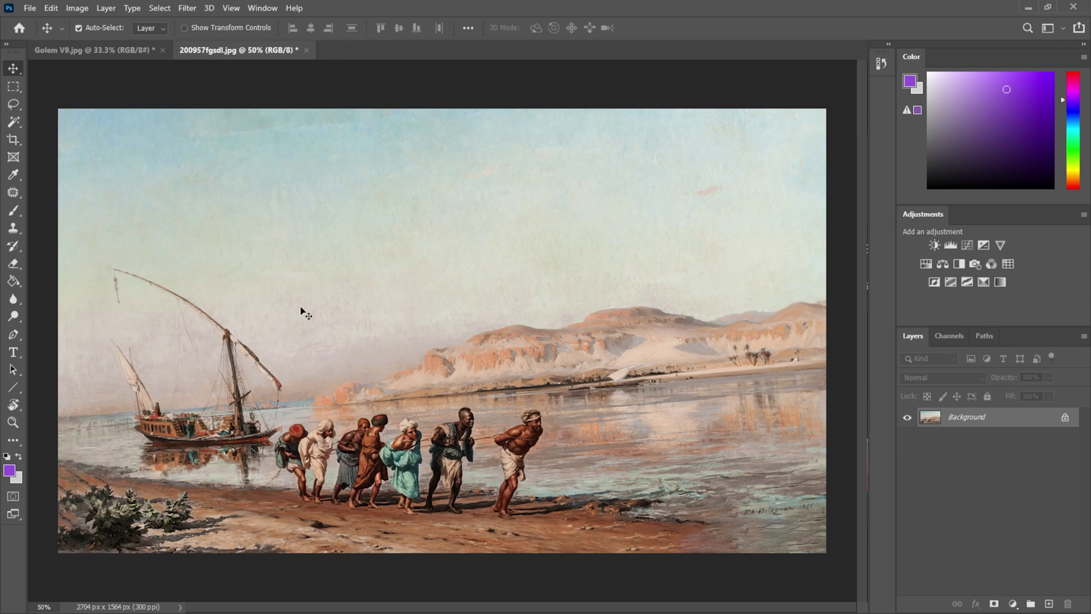
# Crop the river painting with its horizon leveled and the crop frame extended to the original canvas size, keeping Content-Aware off.
pyautogui.press('c')
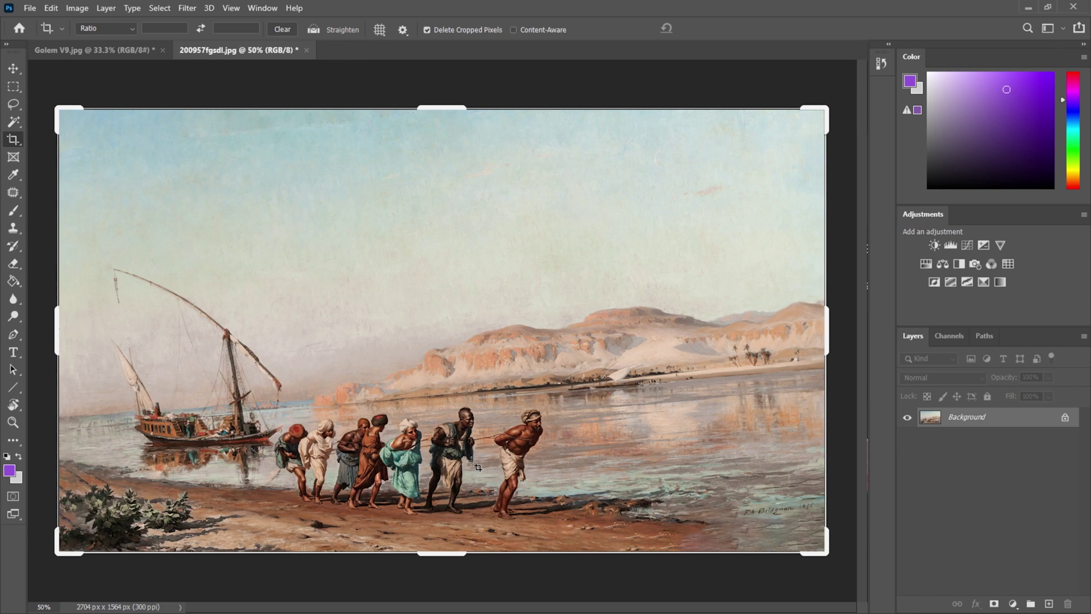
pyautogui.press('ctrl')
pyautogui.moveTo(53, 430); pyautogui.dragTo(844, 359)
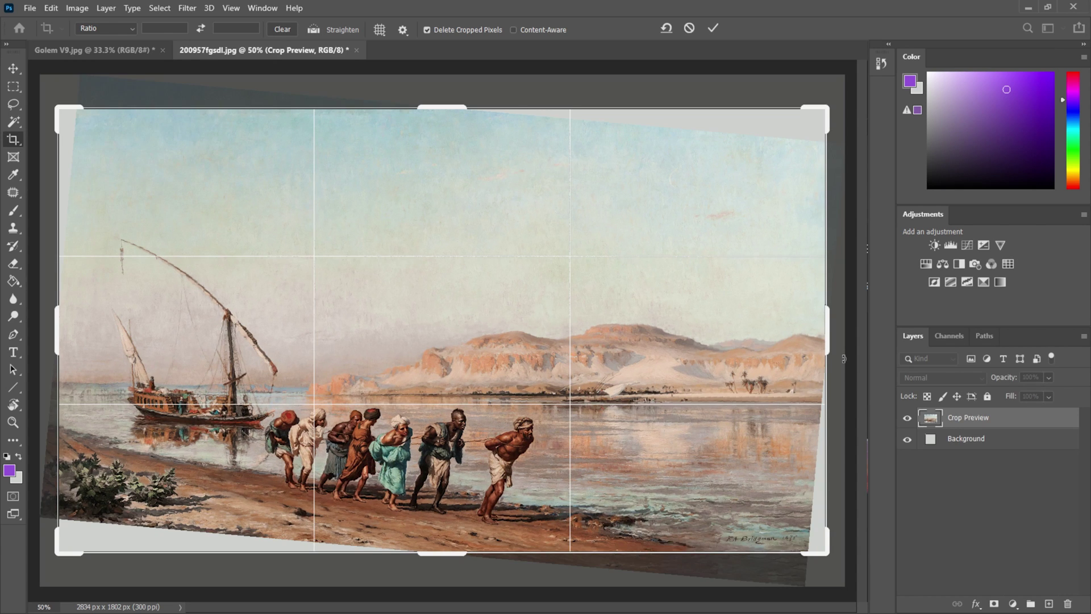
pyautogui.press('Return')
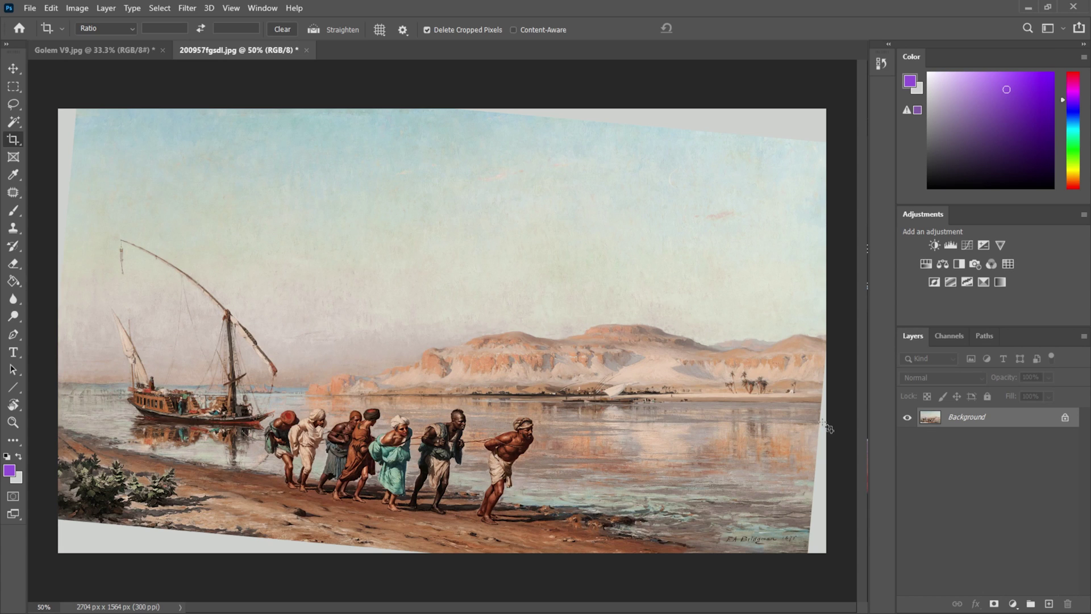
# Mark the blank wedges along the painting's right and bottom edges with purple brush strokes, and undo the strokes and the crop.
pyautogui.press('b')
pyautogui.moveTo(820, 423)
pyautogui.mouseDown()
pyautogui.moveTo(834, 490)
pyautogui.moveTo(821, 551)
pyautogui.mouseUp()
pyautogui.moveTo(76, 522)
pyautogui.mouseDown()
pyautogui.moveTo(132, 548)
pyautogui.moveTo(470, 564)
pyautogui.mouseUp()
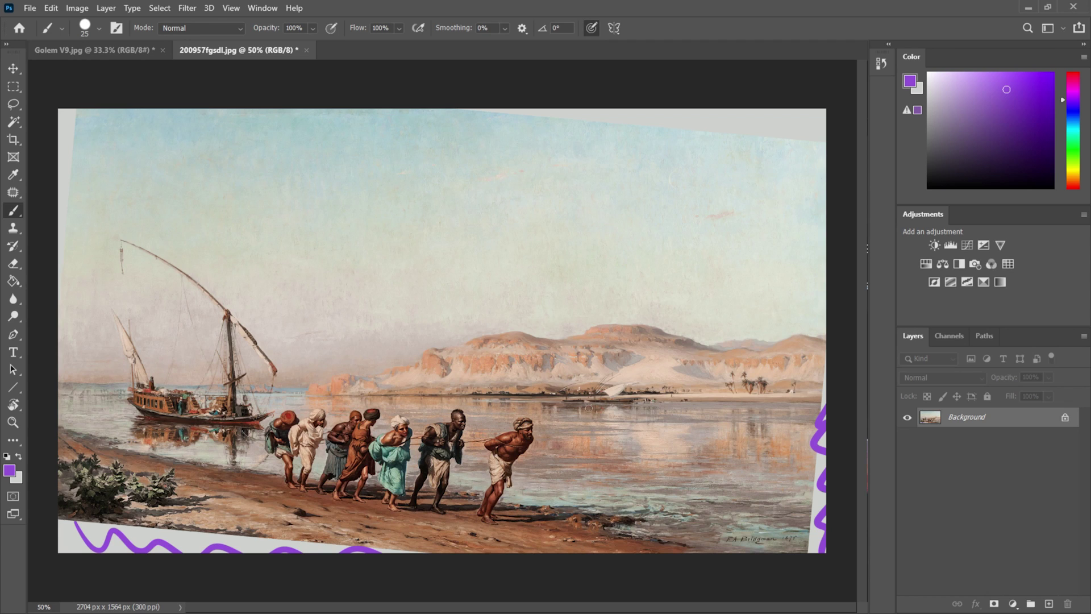
pyautogui.hotkey('ctrl', 'z')
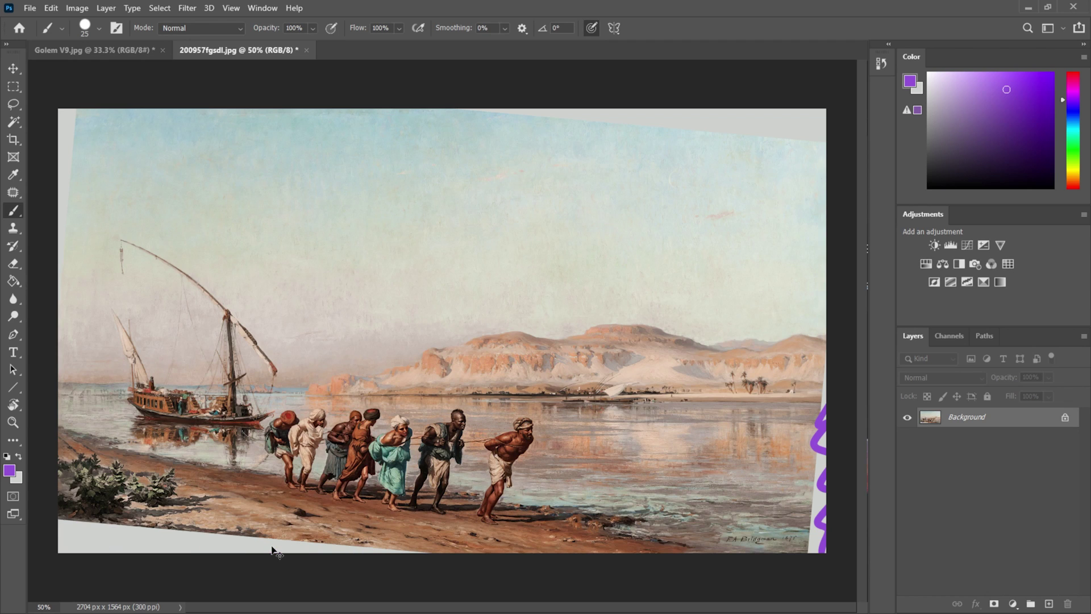
pyautogui.hotkey('ctrl', 'z')
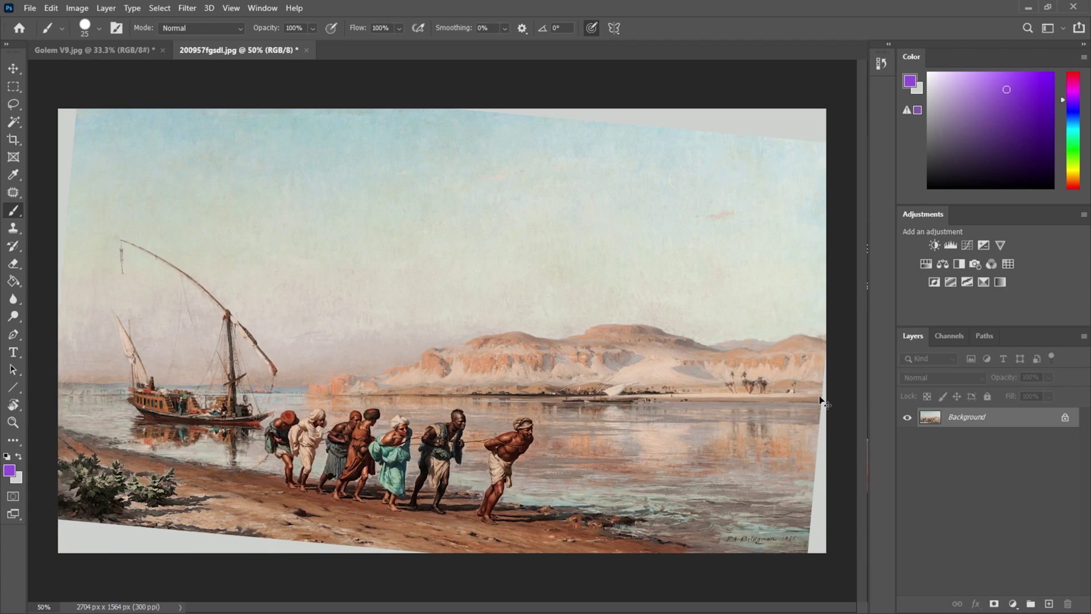
pyautogui.hotkey('ctrl', 'z')
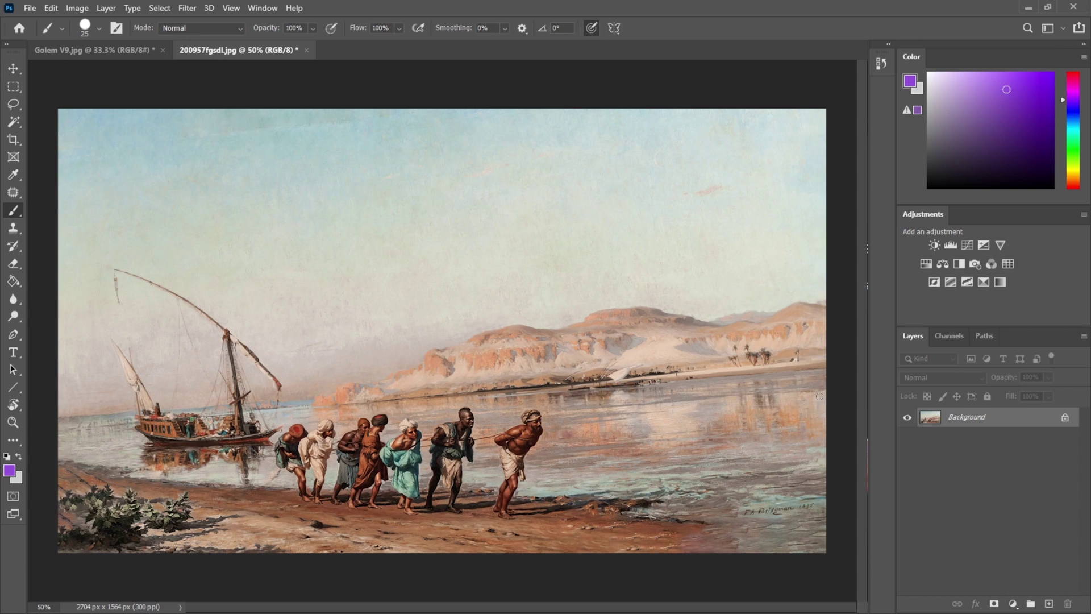
# Crop the river painting with Content-Aware enabled, leveling its horizon and filling the blank corners at the original canvas size.
pyautogui.press('c')
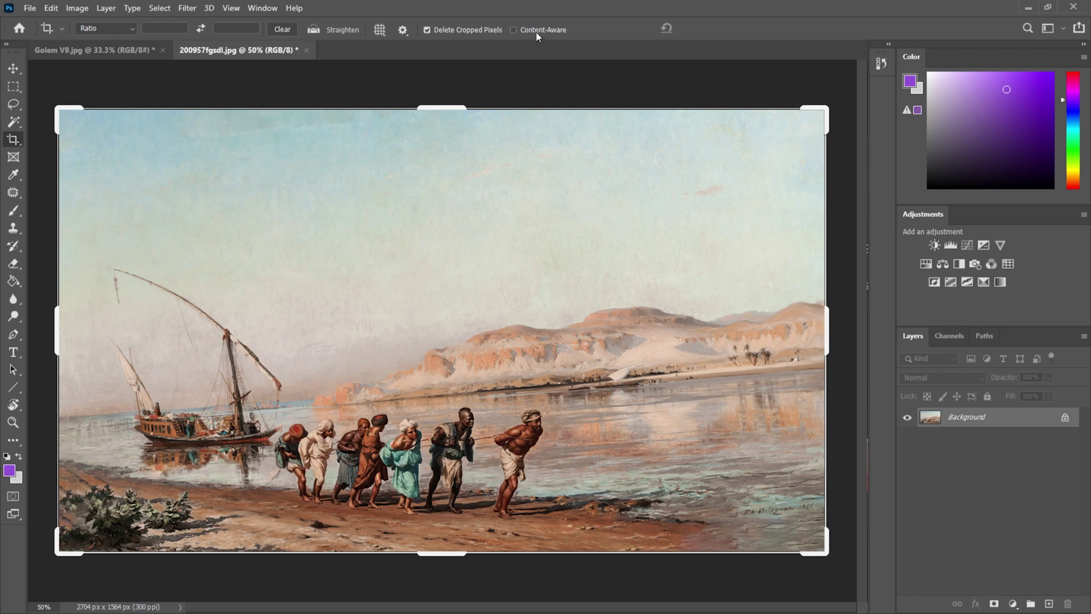
pyautogui.click(513, 30)
pyautogui.press('ctrl')
pyautogui.moveTo(52, 430); pyautogui.dragTo(862, 343)
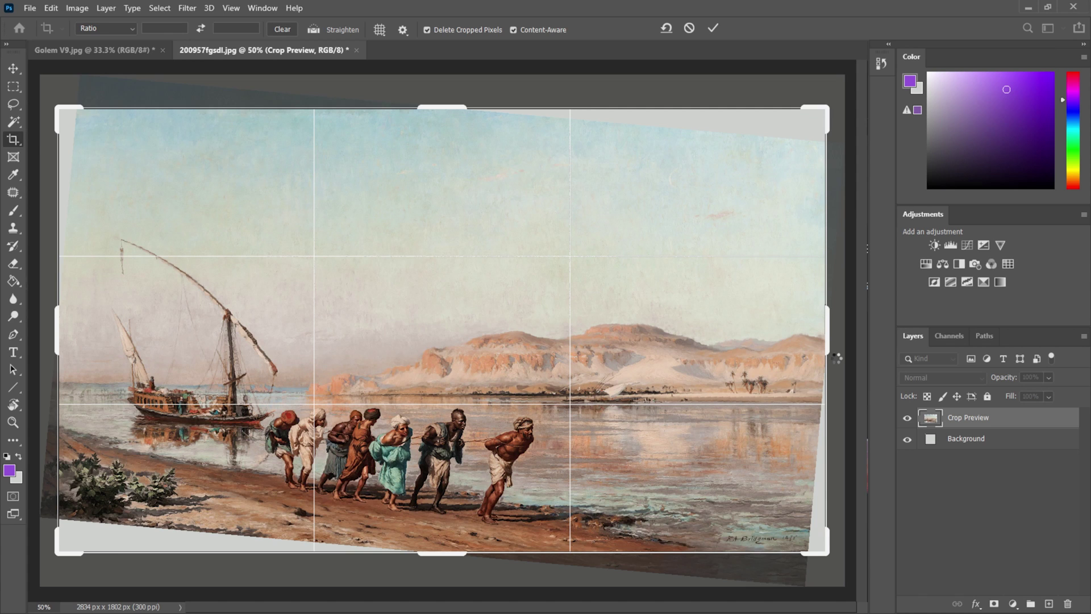
pyautogui.press('Return')
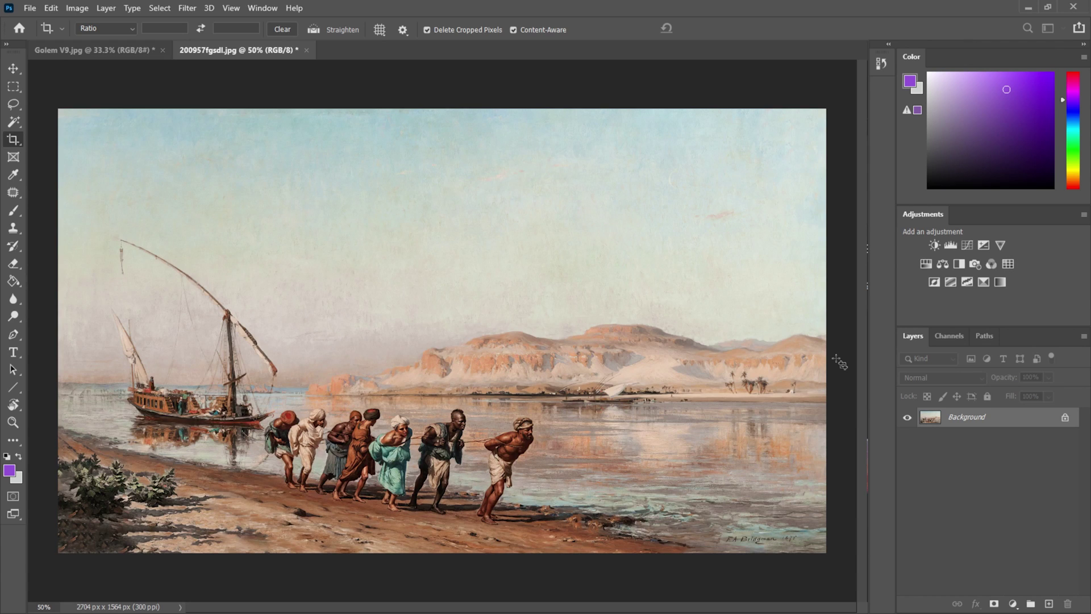
# Mark the content-aware filled areas at the lower right and lower left with brush strokes, undoing each stroke.
pyautogui.press('b')
pyautogui.moveTo(829, 405)
pyautogui.mouseDown()
pyautogui.moveTo(723, 529)
pyautogui.moveTo(741, 554)
pyautogui.mouseUp()
pyautogui.hotkey('ctrl', 'z')
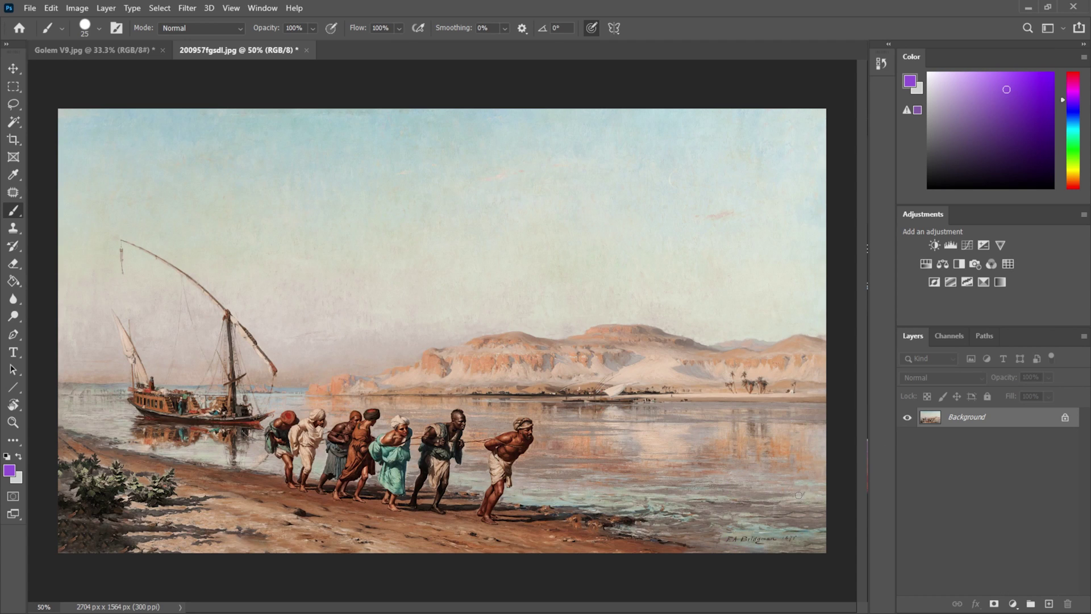
pyautogui.moveTo(142, 551)
pyautogui.mouseDown()
pyautogui.moveTo(114, 541)
pyautogui.moveTo(139, 532)
pyautogui.mouseUp()
pyautogui.hotkey('ctrl', 'z')
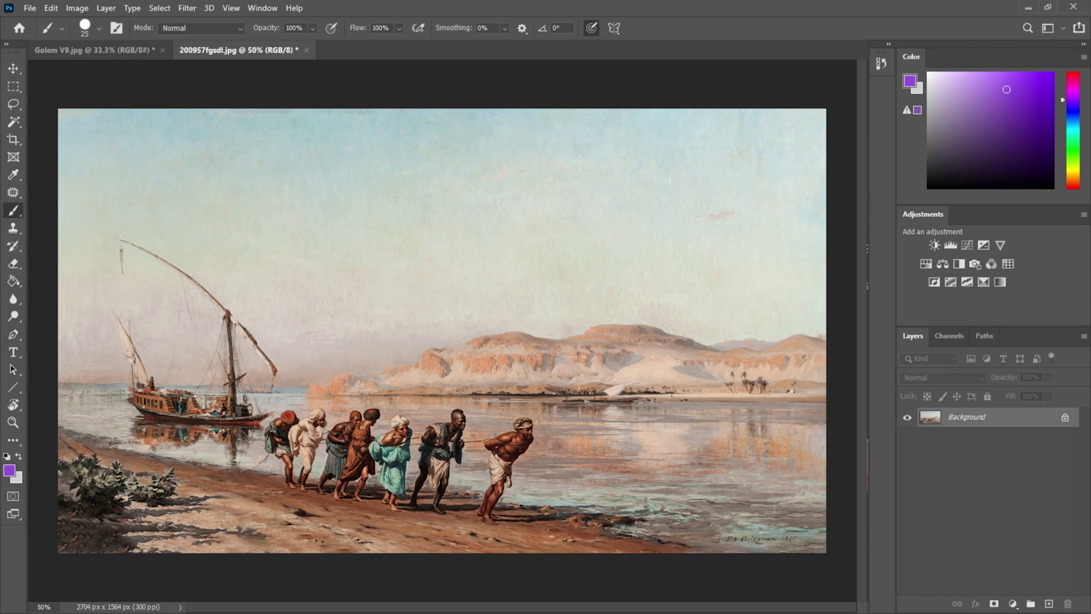